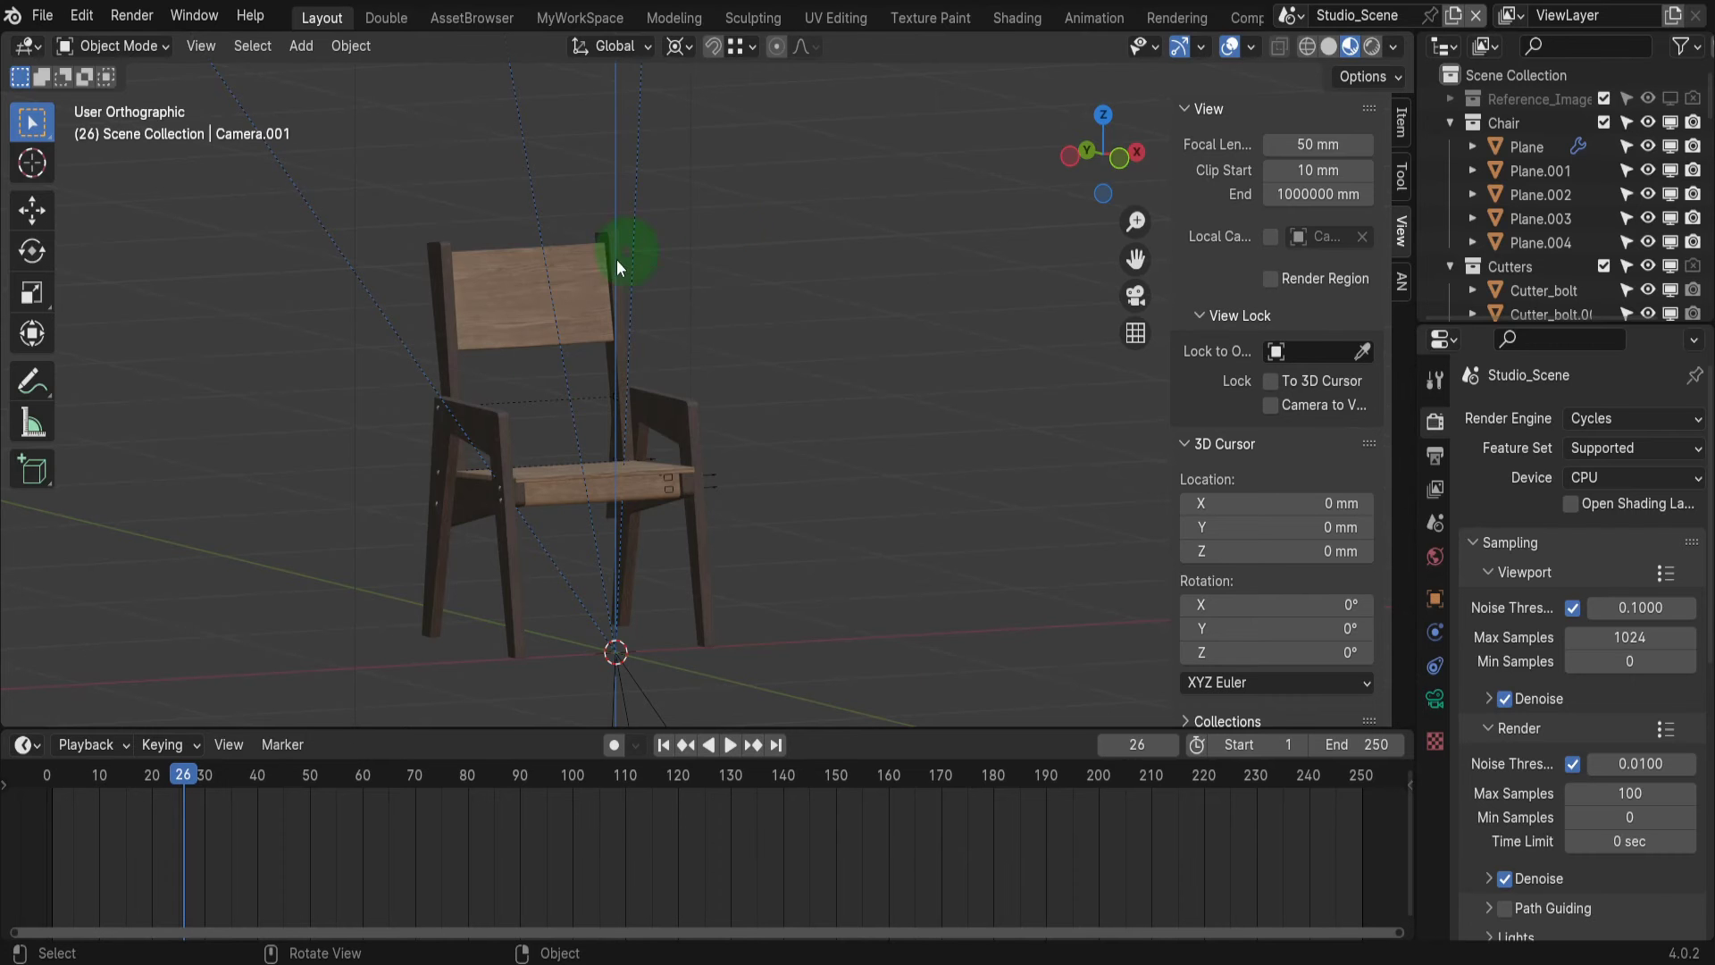
Zoom out the viewport to reveal the cameras and lights surrounding the chair.
{"action": "scroll", "coordinate": [571, 314], "scroll_direction": "down", "scroll_amount": 10}
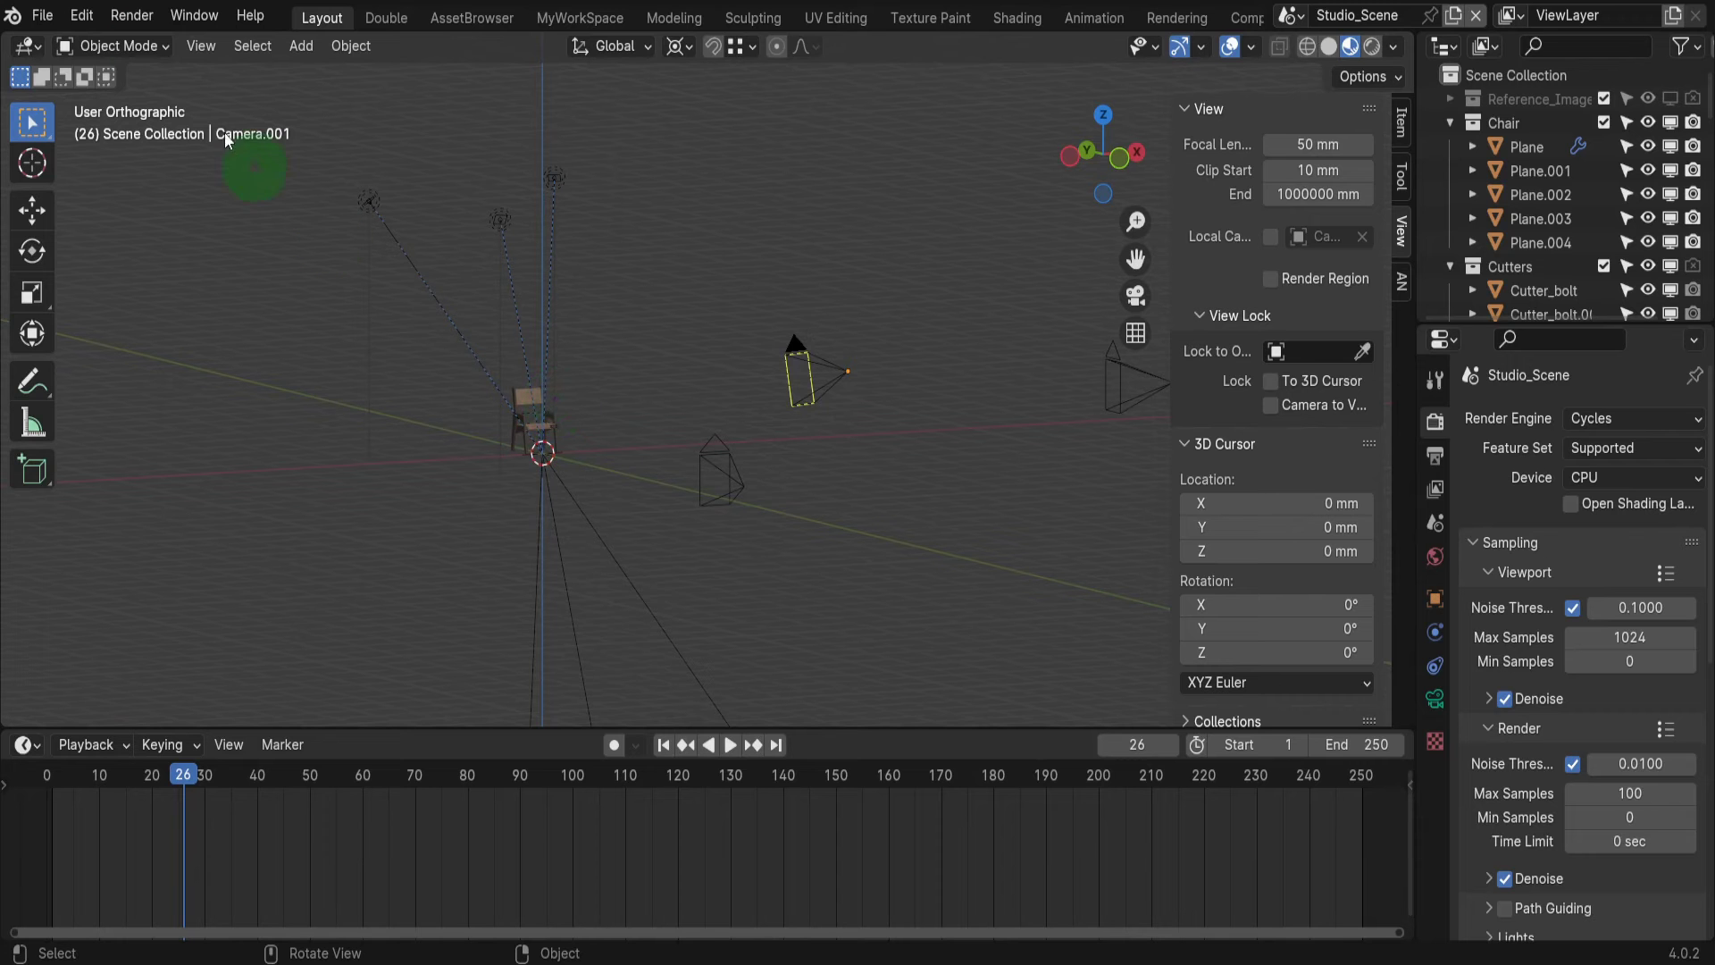
Install ScaleIt.zip through the Add-ons preferences, tick ScaleIt to enable it, and close Preferences.
{"action": "left_click", "coordinate": [81, 15]}
{"action": "left_click", "coordinate": [139, 343]}
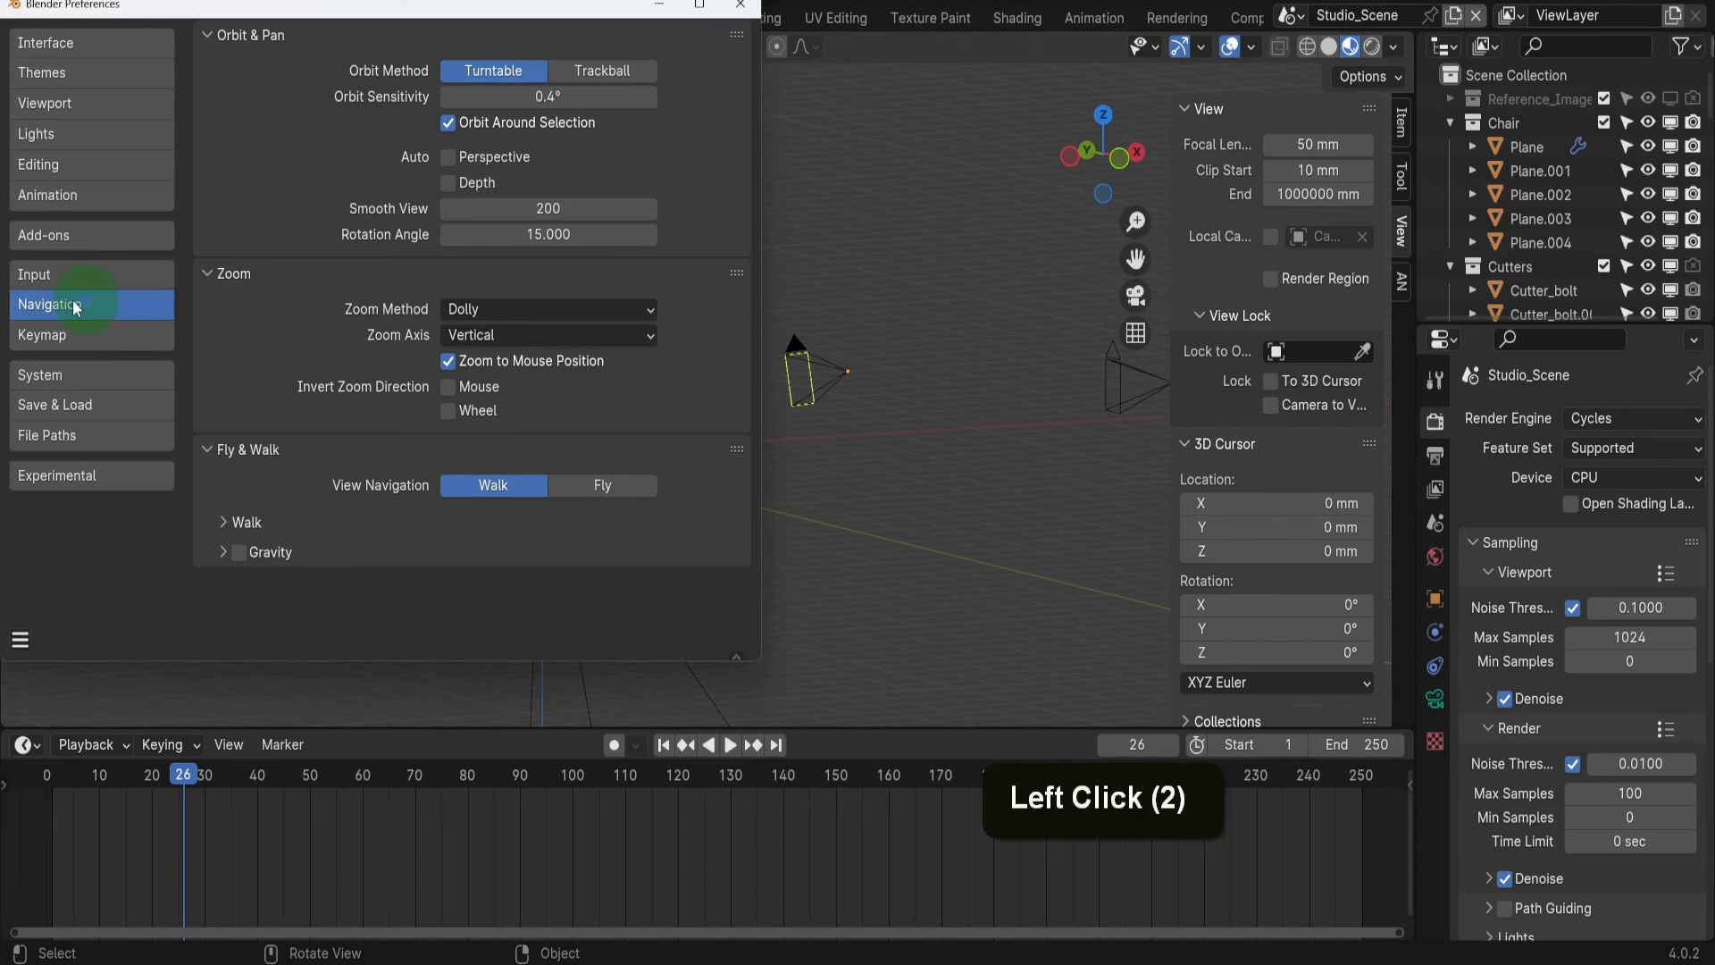
{"action": "left_click", "coordinate": [41, 235]}
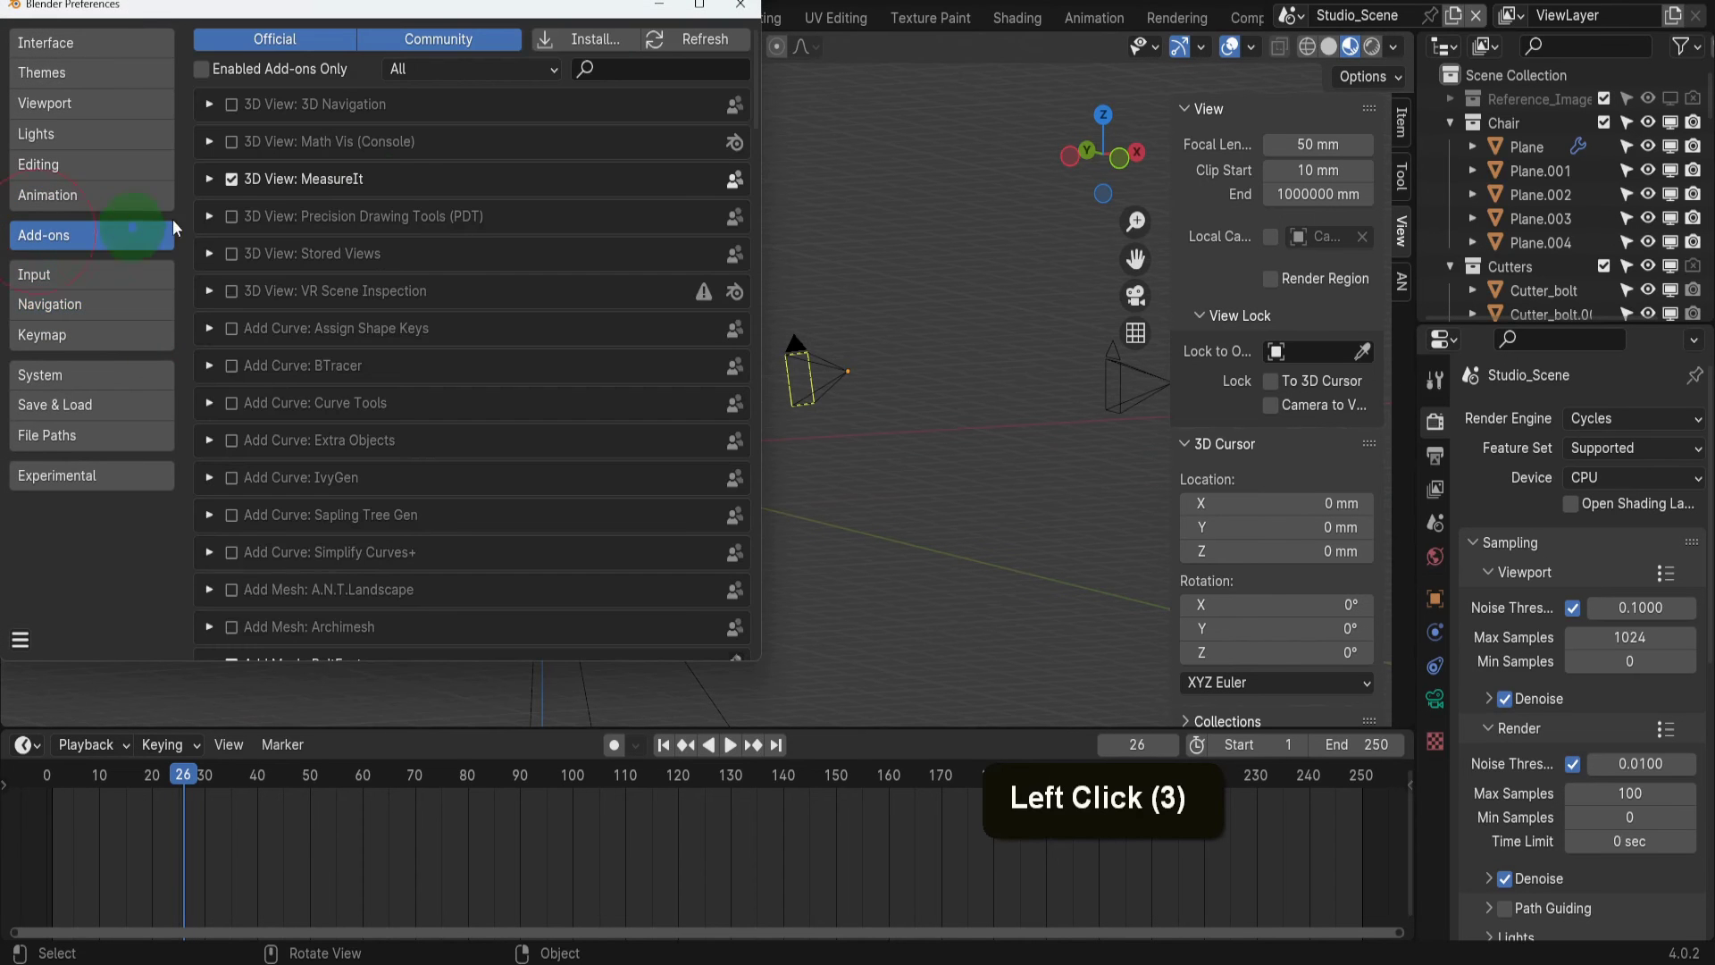
{"action": "left_click", "coordinate": [593, 37]}
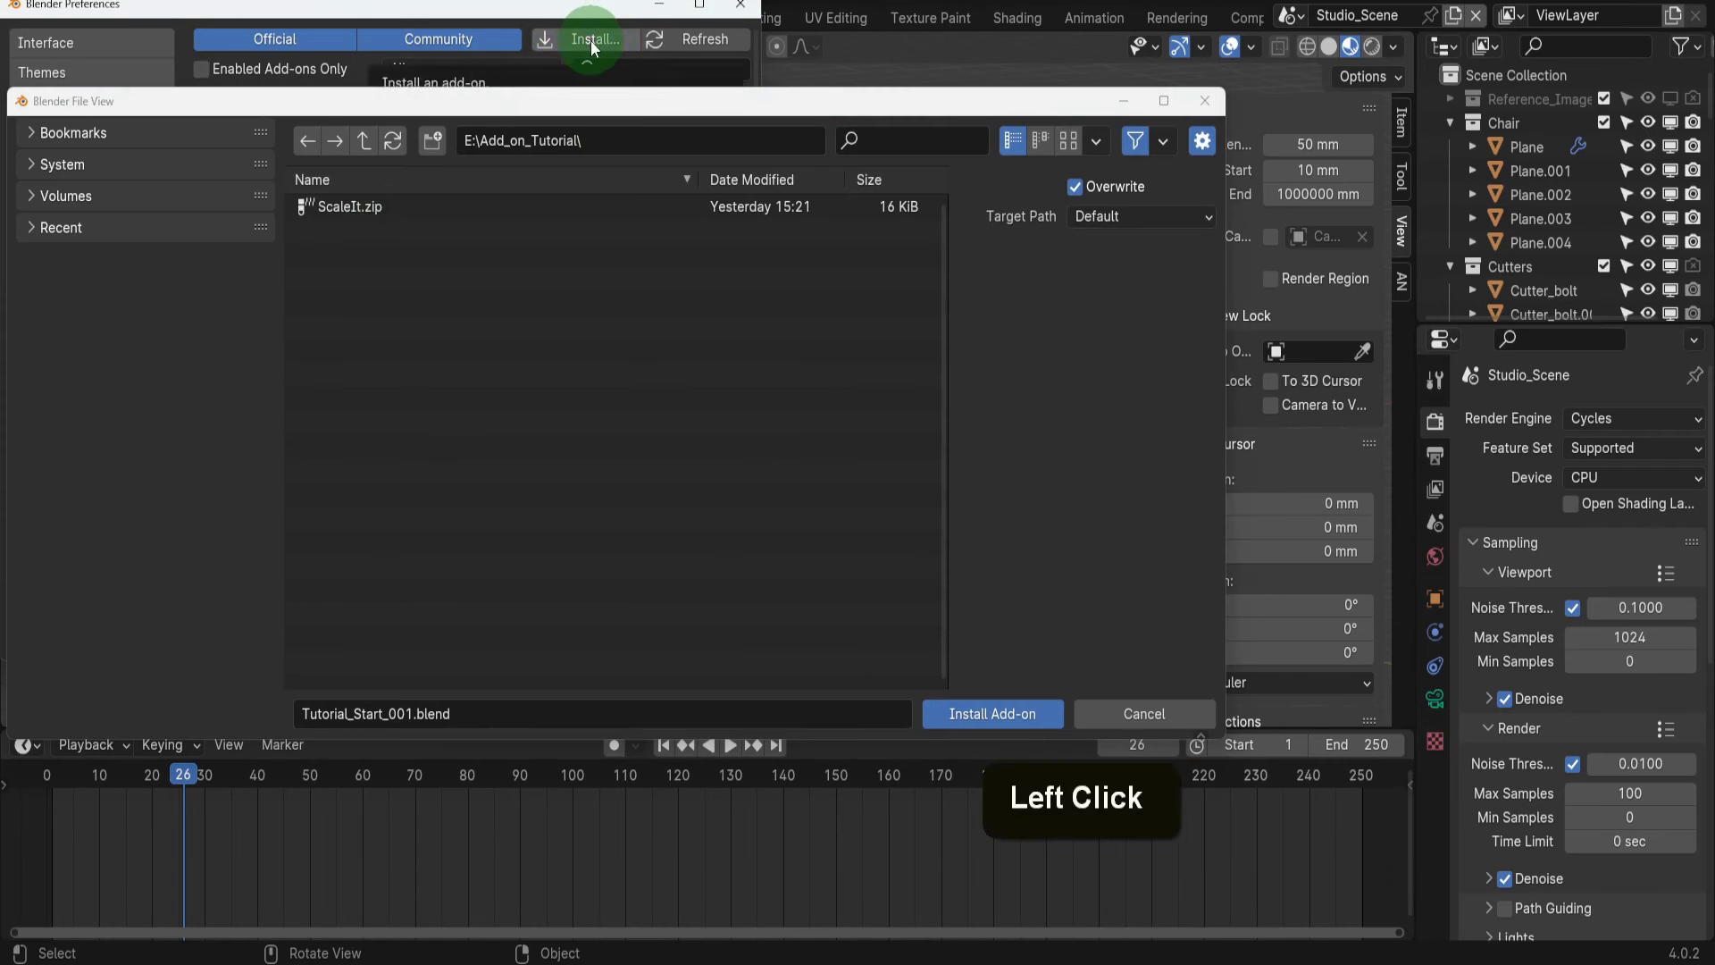
{"action": "left_click", "coordinate": [383, 218]}
{"action": "left_click", "coordinate": [993, 711]}
{"action": "left_click", "coordinate": [994, 710]}
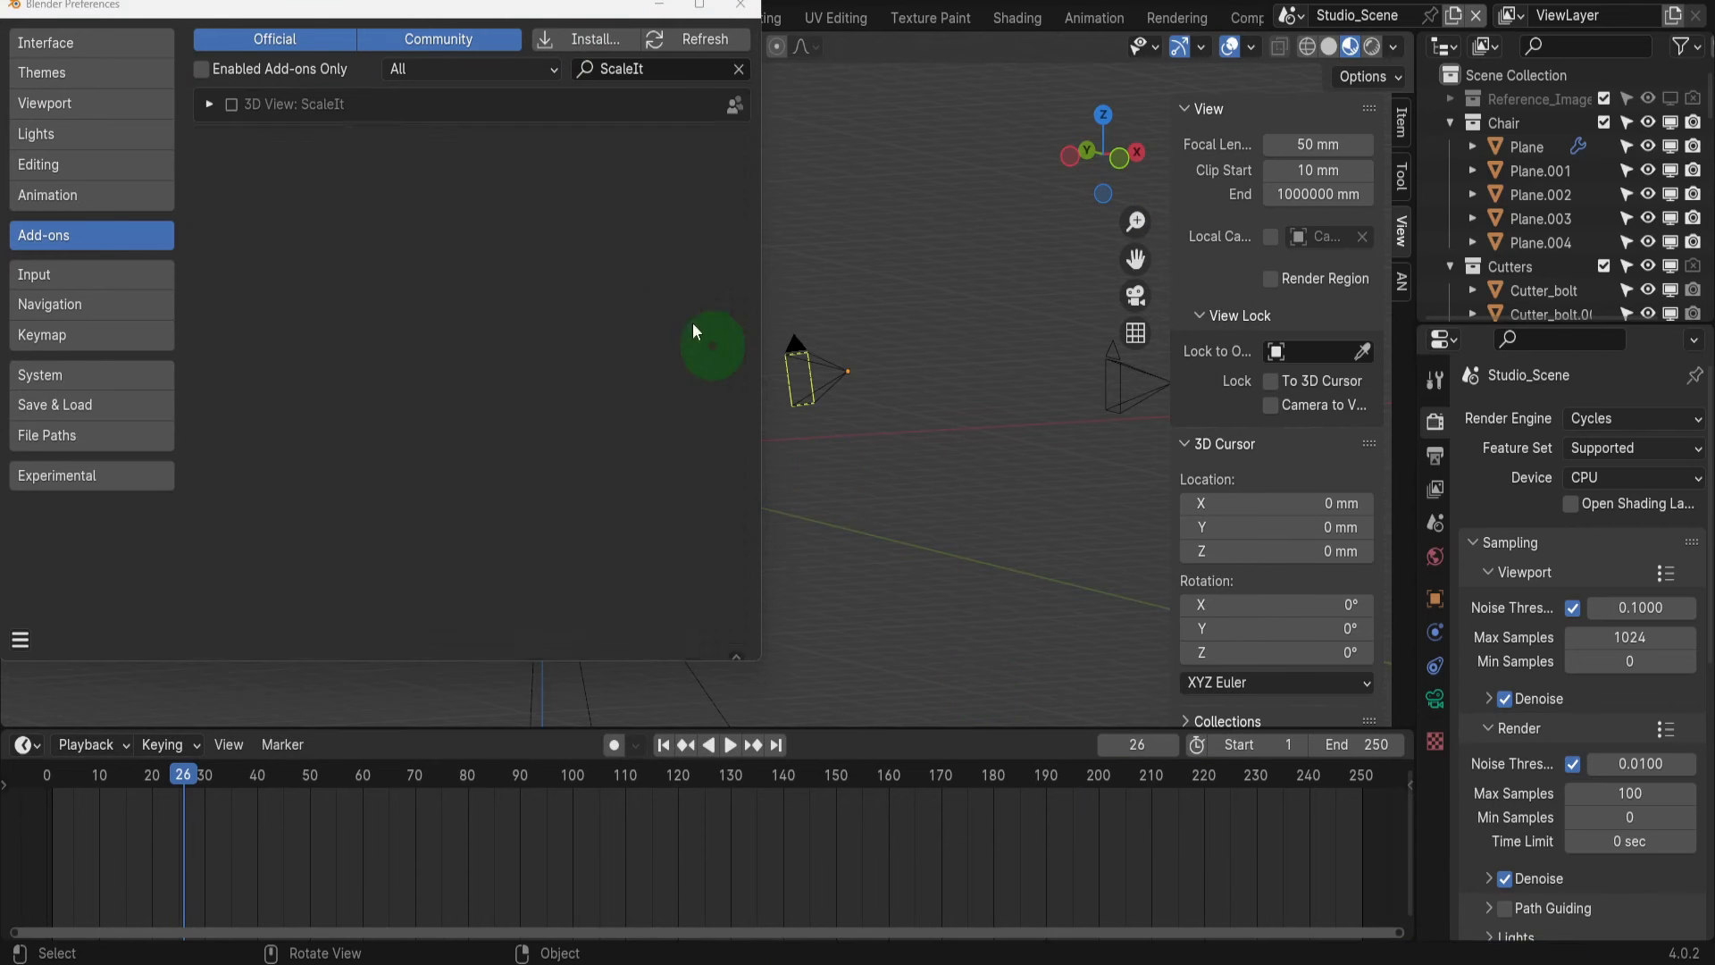
{"action": "left_click", "coordinate": [229, 104]}
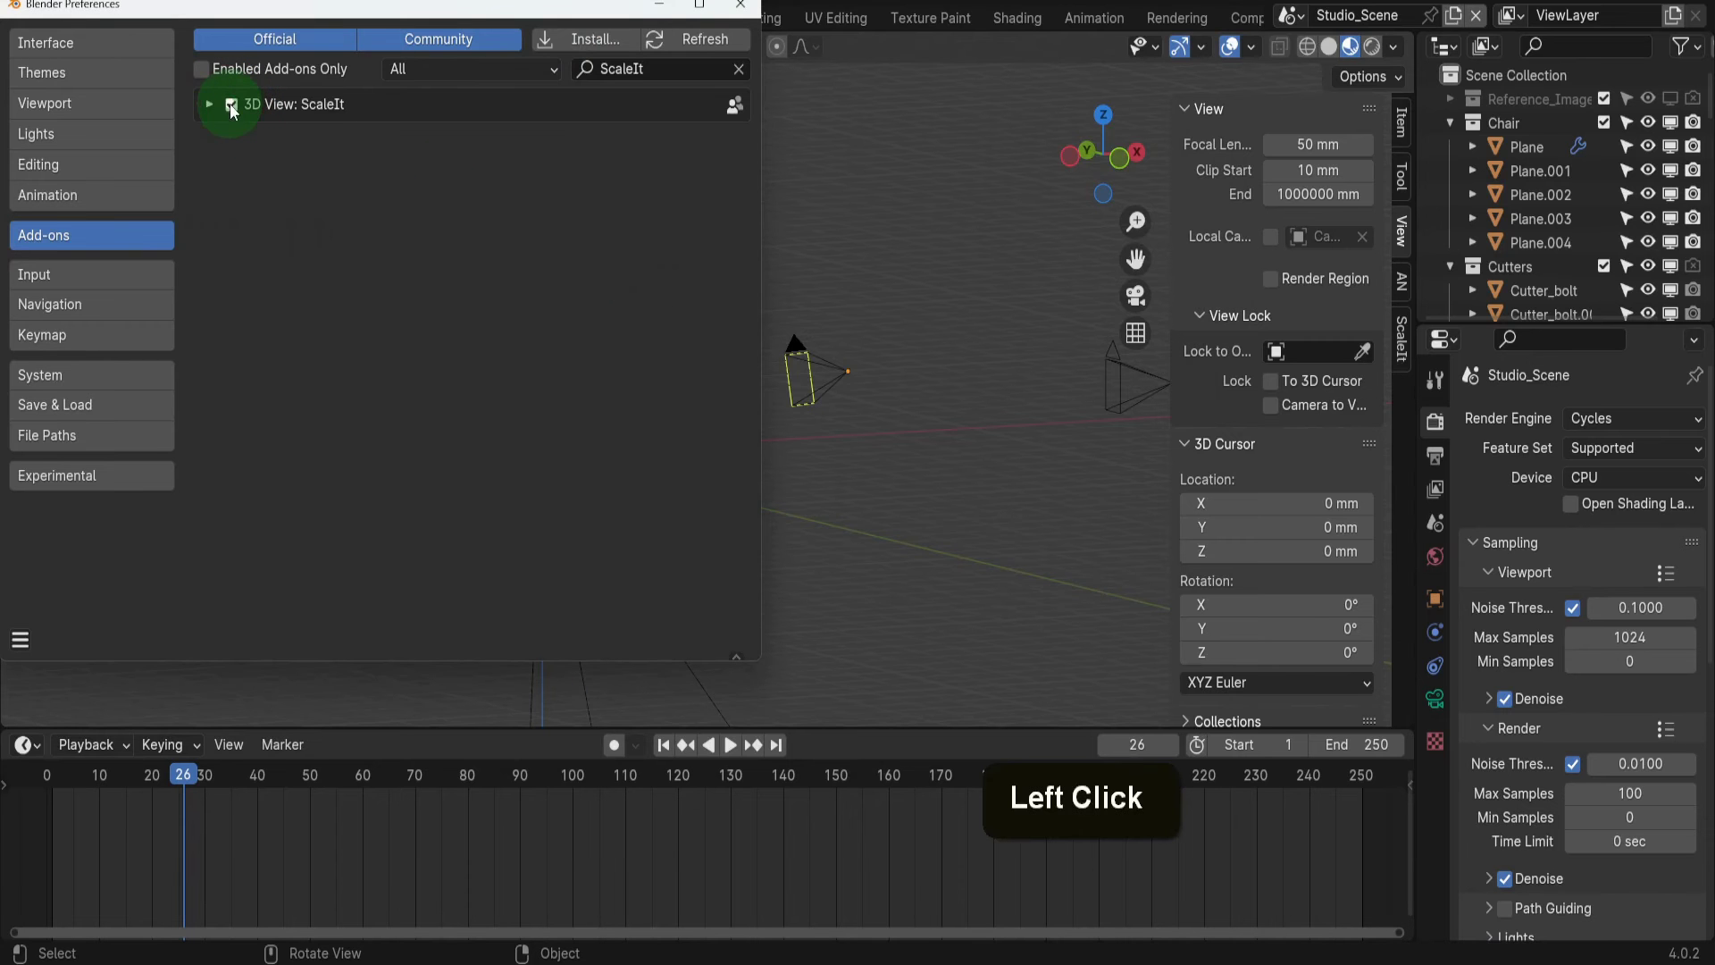
{"action": "left_click", "coordinate": [741, 4]}
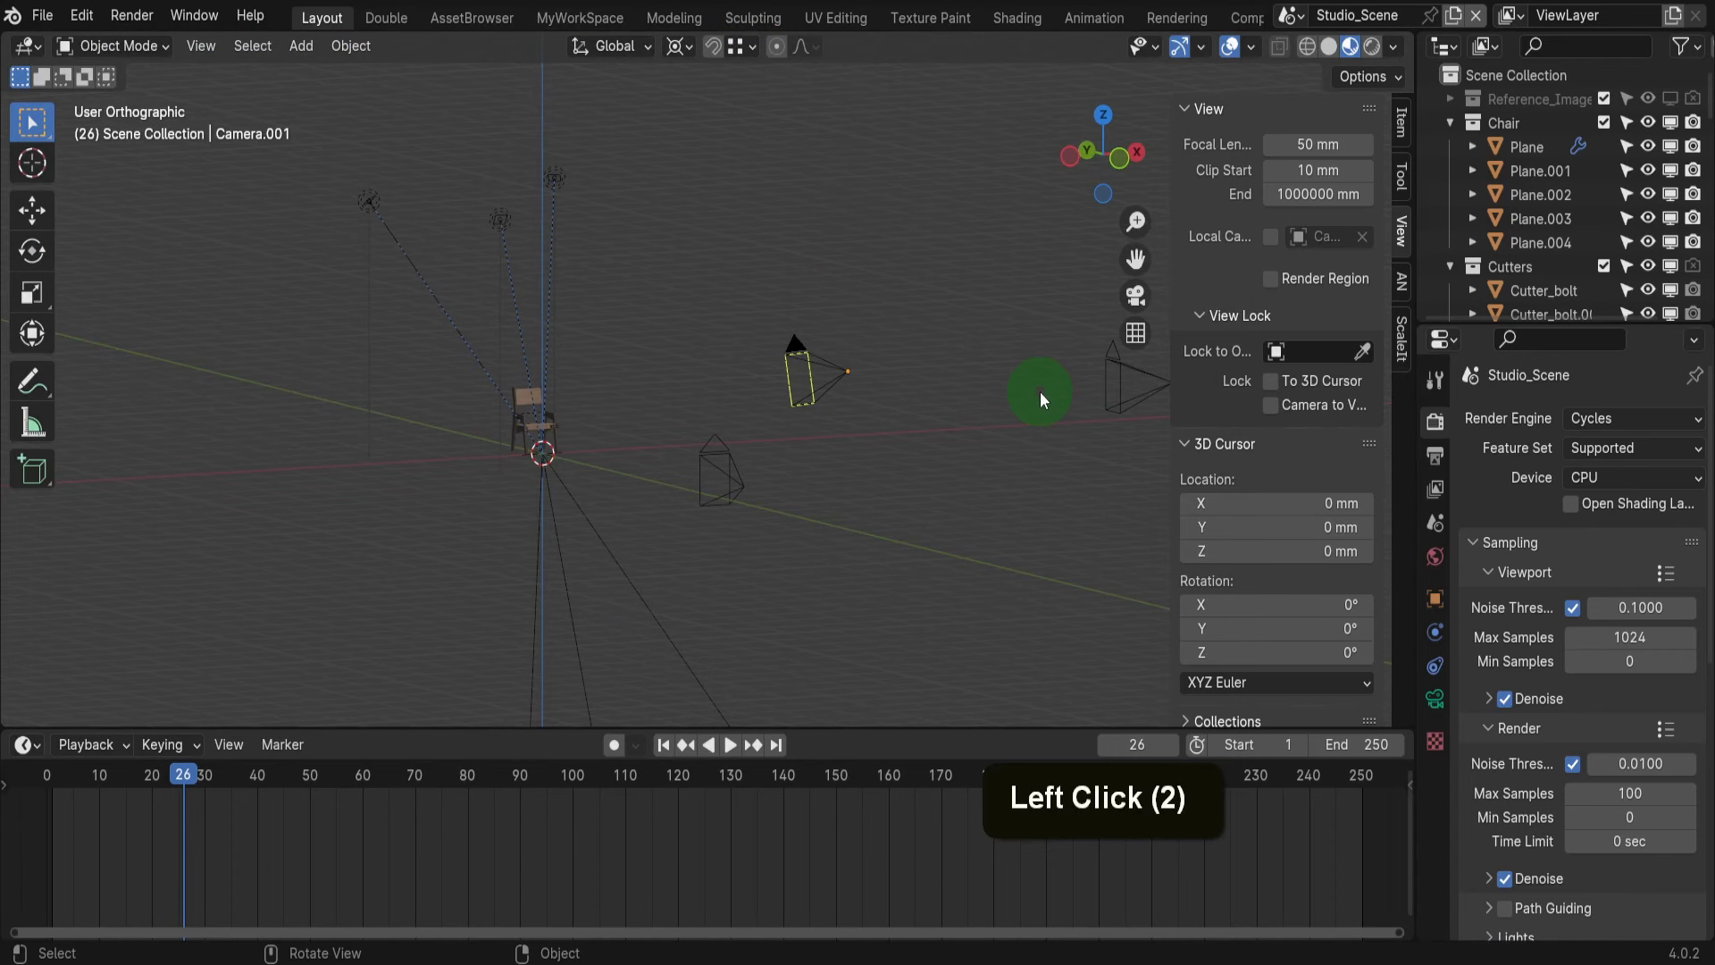
Show the ScaleIt sidebar tab and look through the selected chair camera.
{"action": "key", "text": "n"}
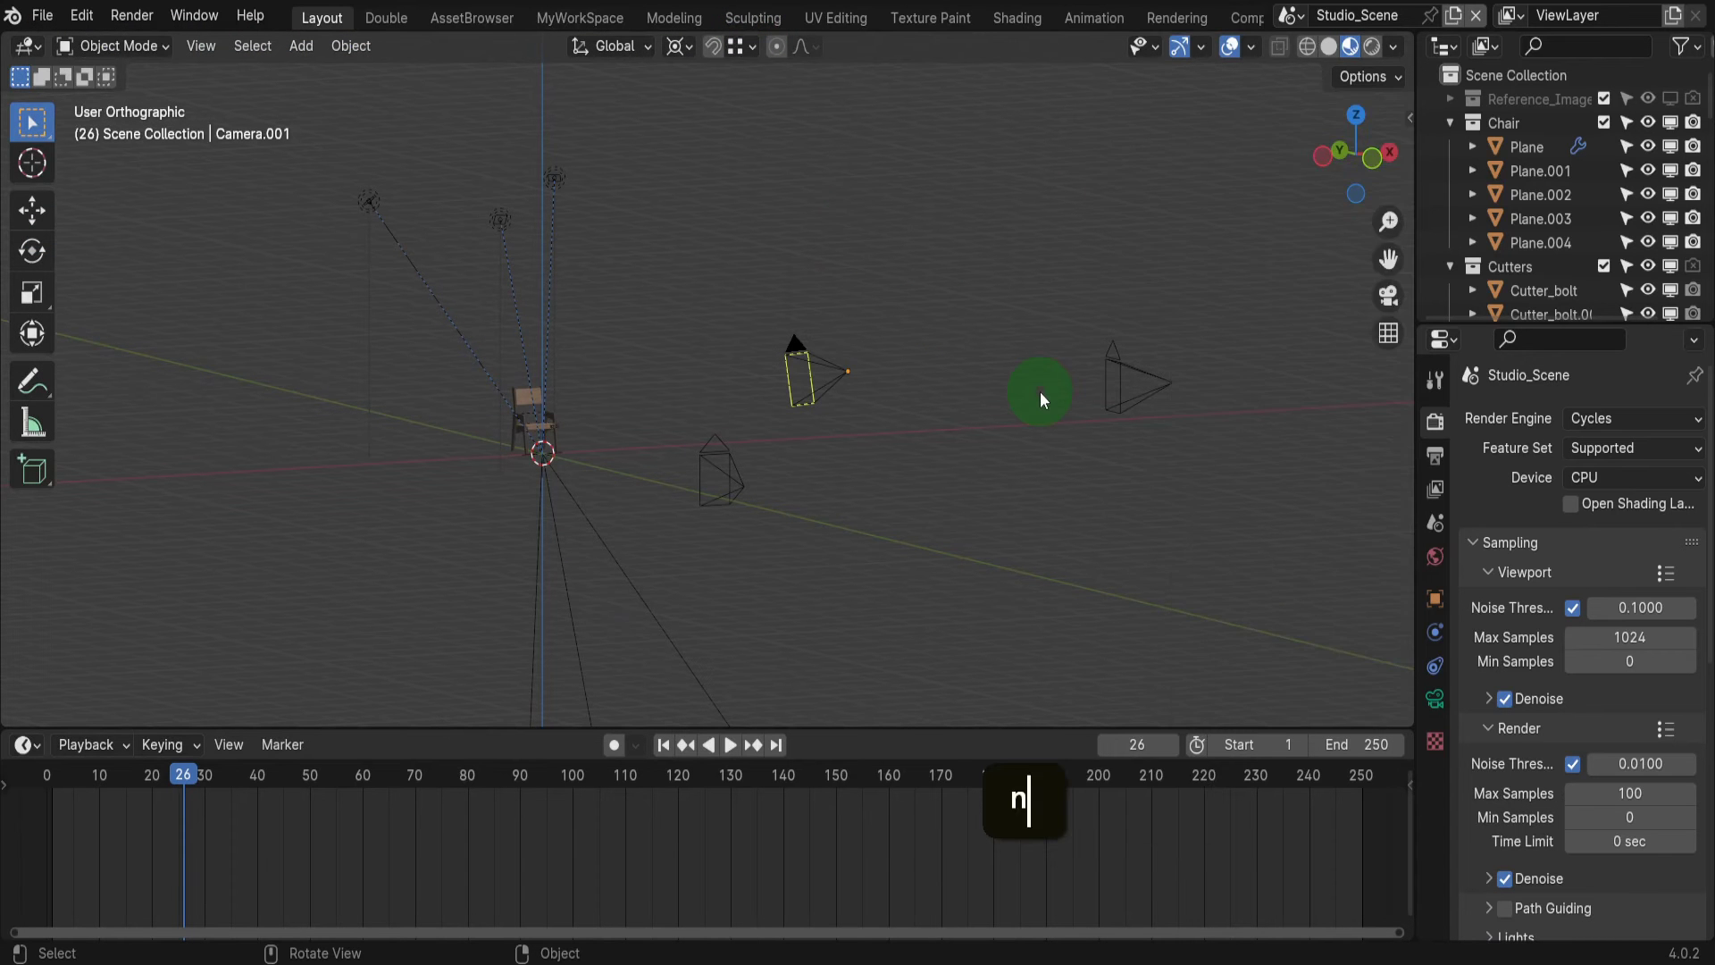
{"action": "key", "text": "n"}
{"action": "left_click", "coordinate": [1408, 341]}
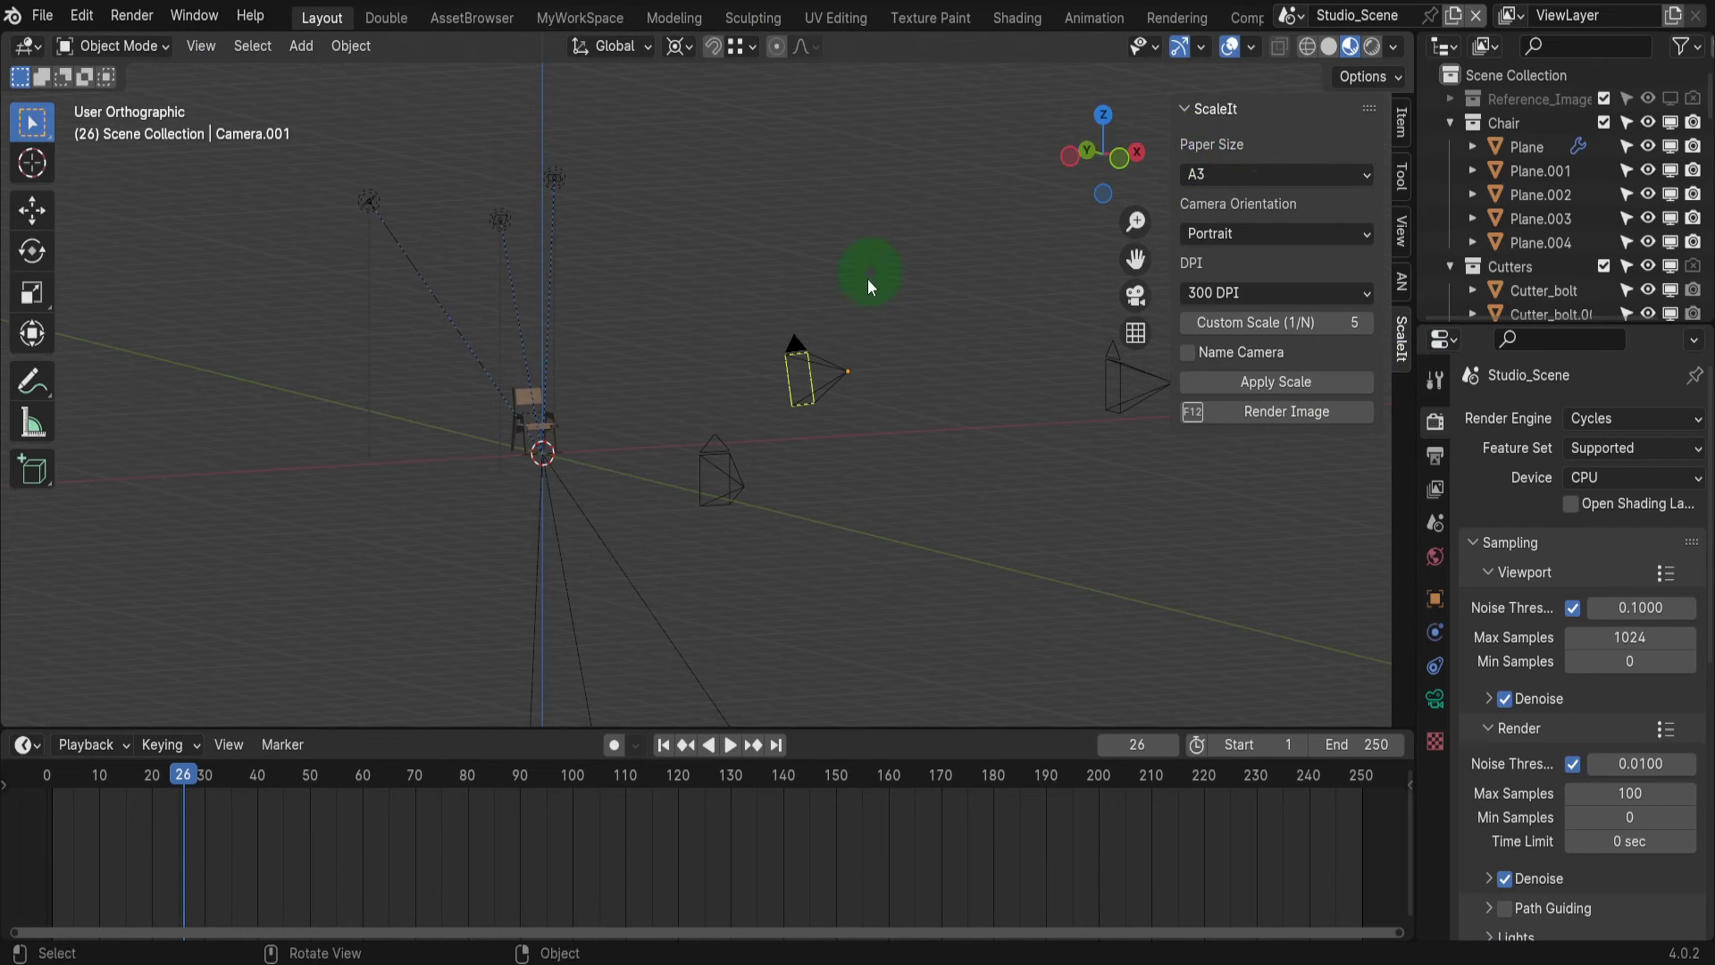
{"action": "left_click", "coordinate": [800, 353]}
{"action": "left_click", "coordinate": [1124, 302]}
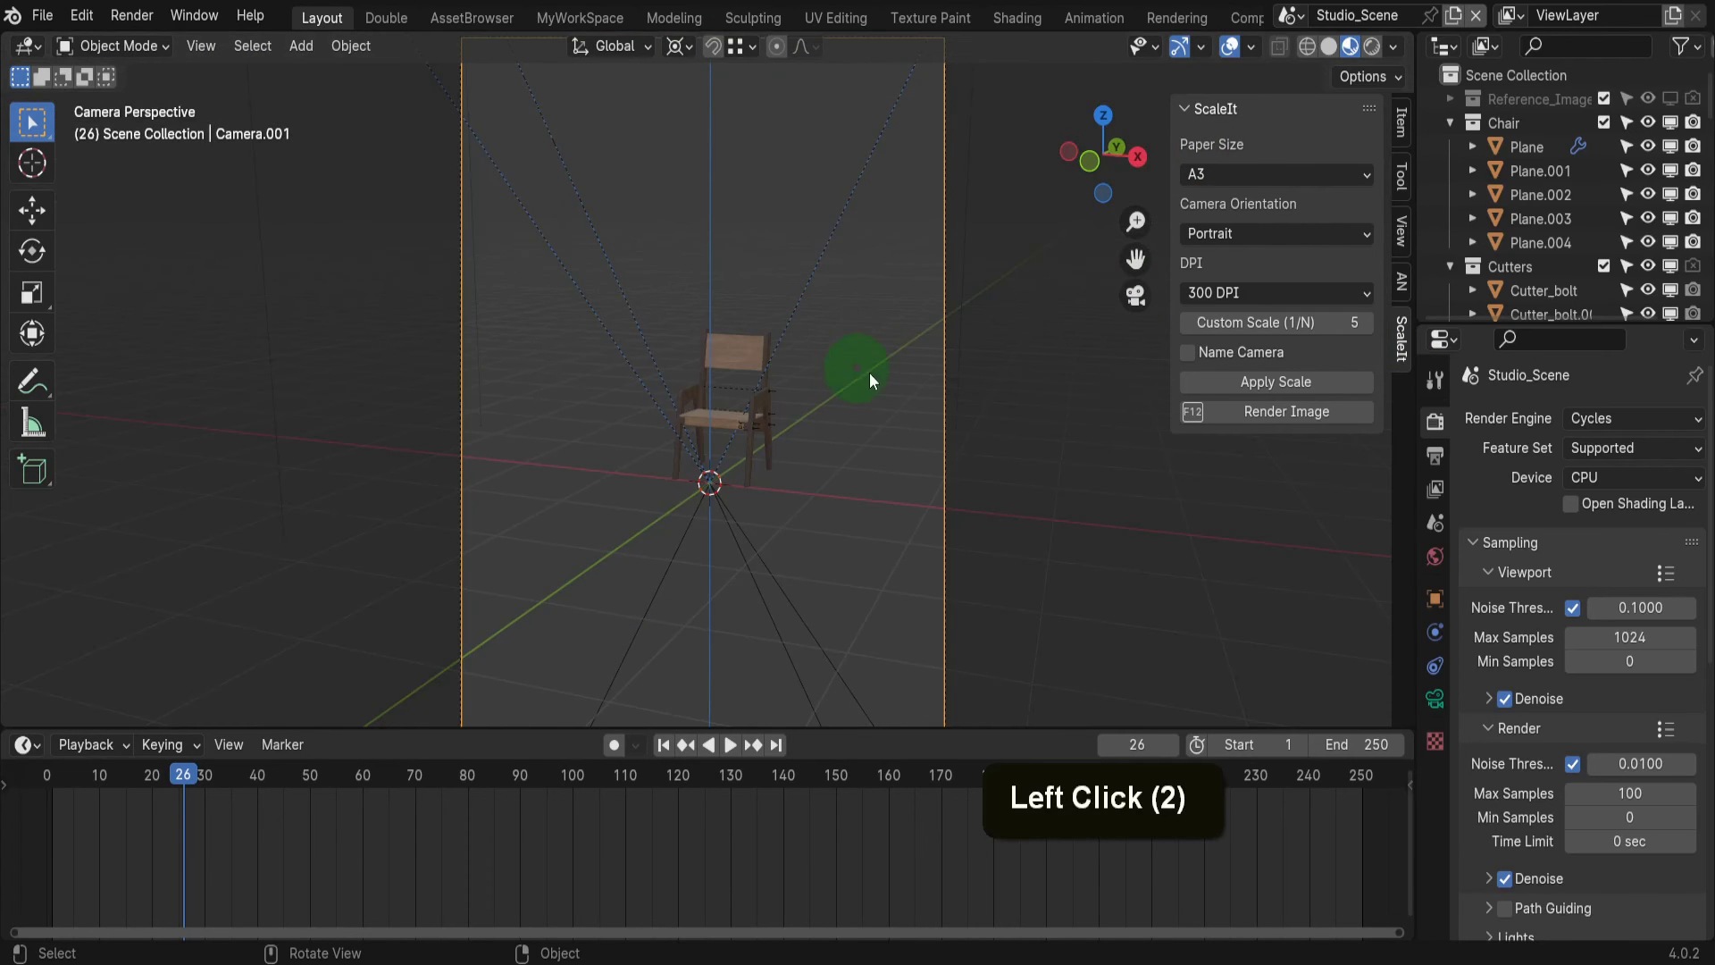
Keep A3 paper and 300 DPI in ScaleIt while switching camera orientation to Landscape.
{"action": "left_click", "coordinate": [1238, 172]}
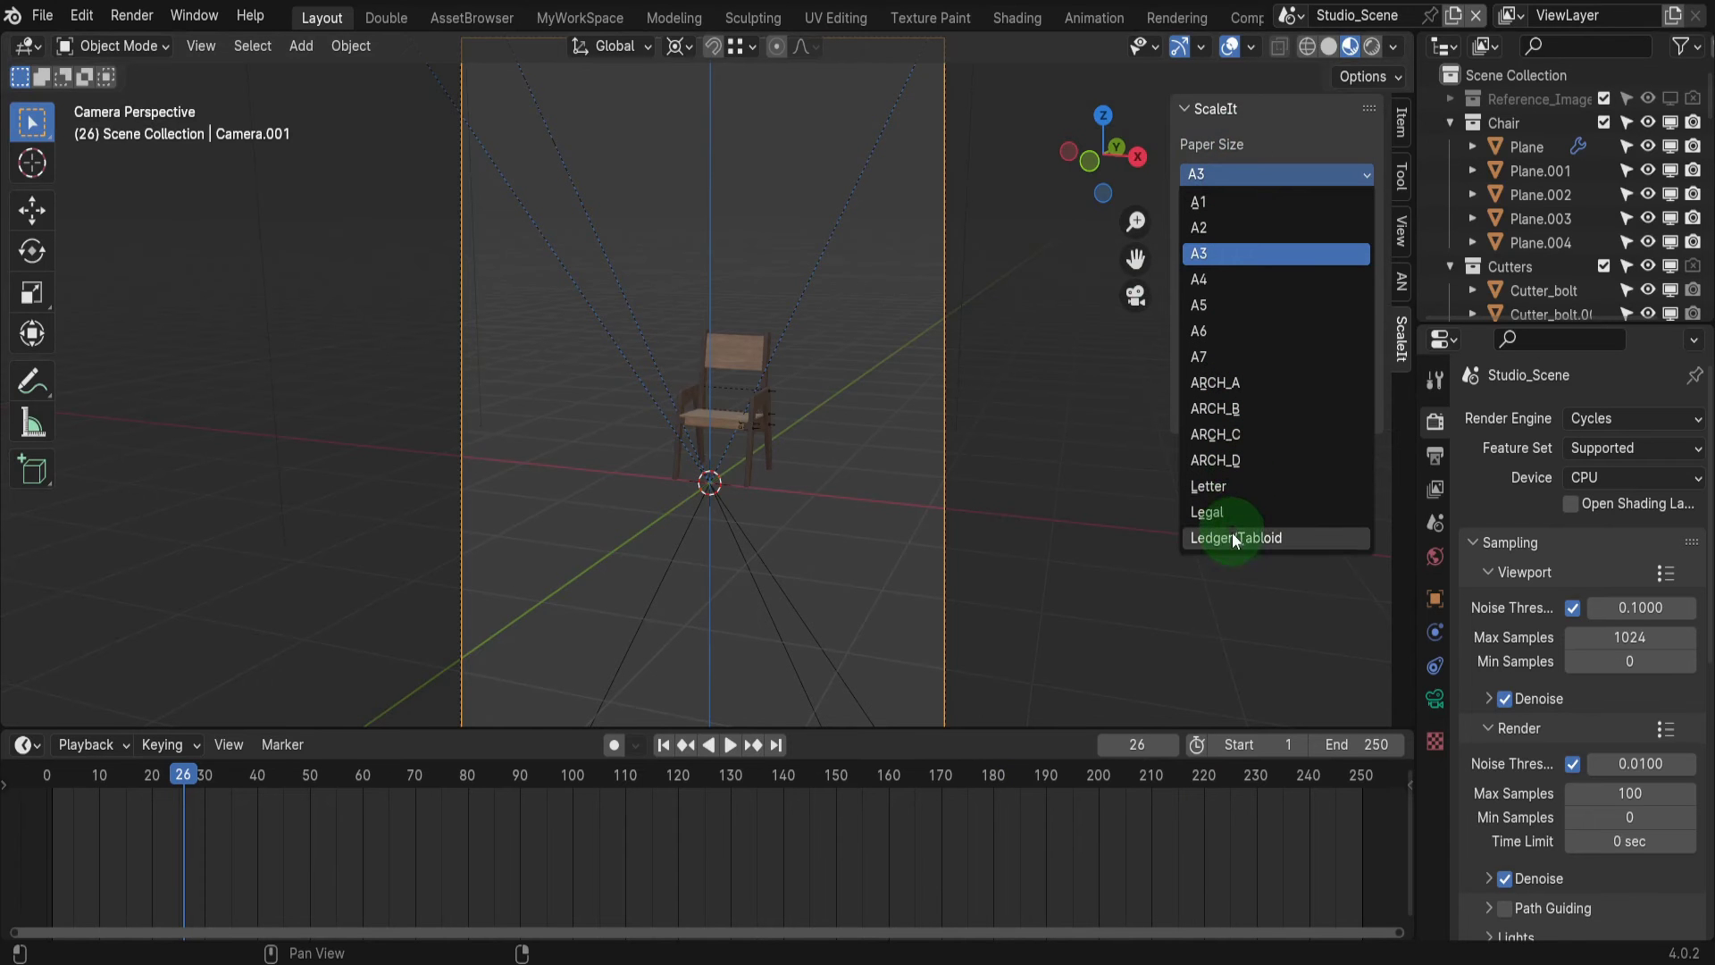
{"action": "left_click", "coordinate": [1230, 253]}
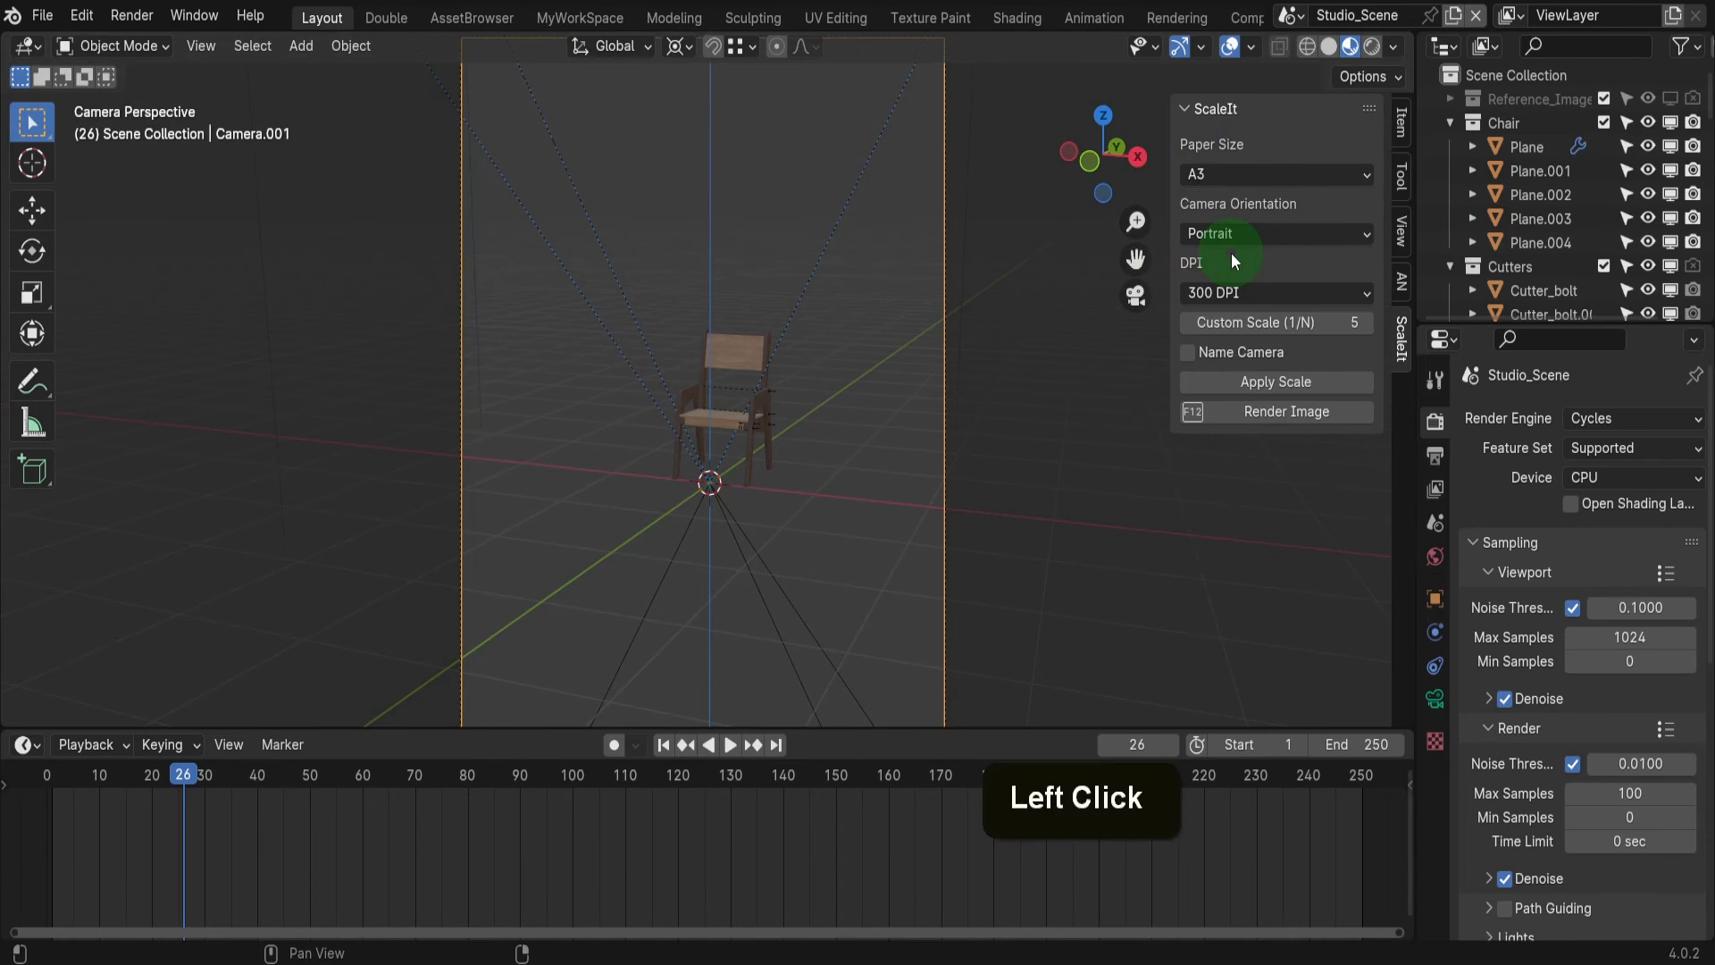
{"action": "left_click", "coordinate": [1236, 231]}
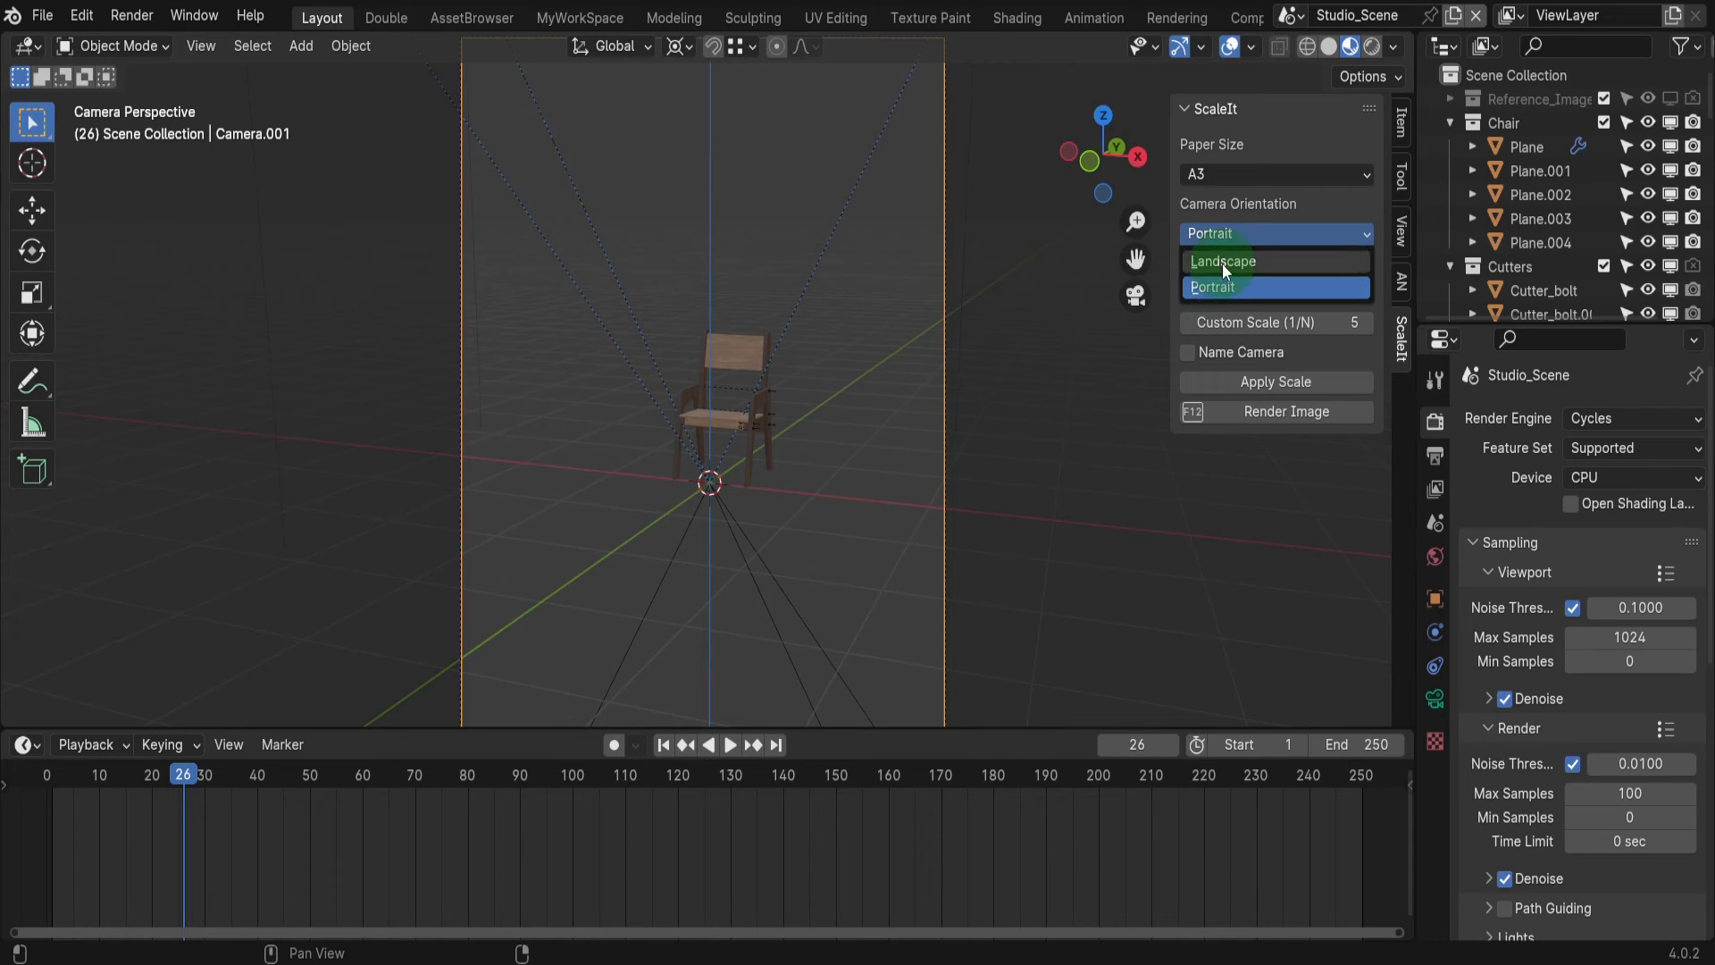
{"action": "left_click", "coordinate": [1223, 265]}
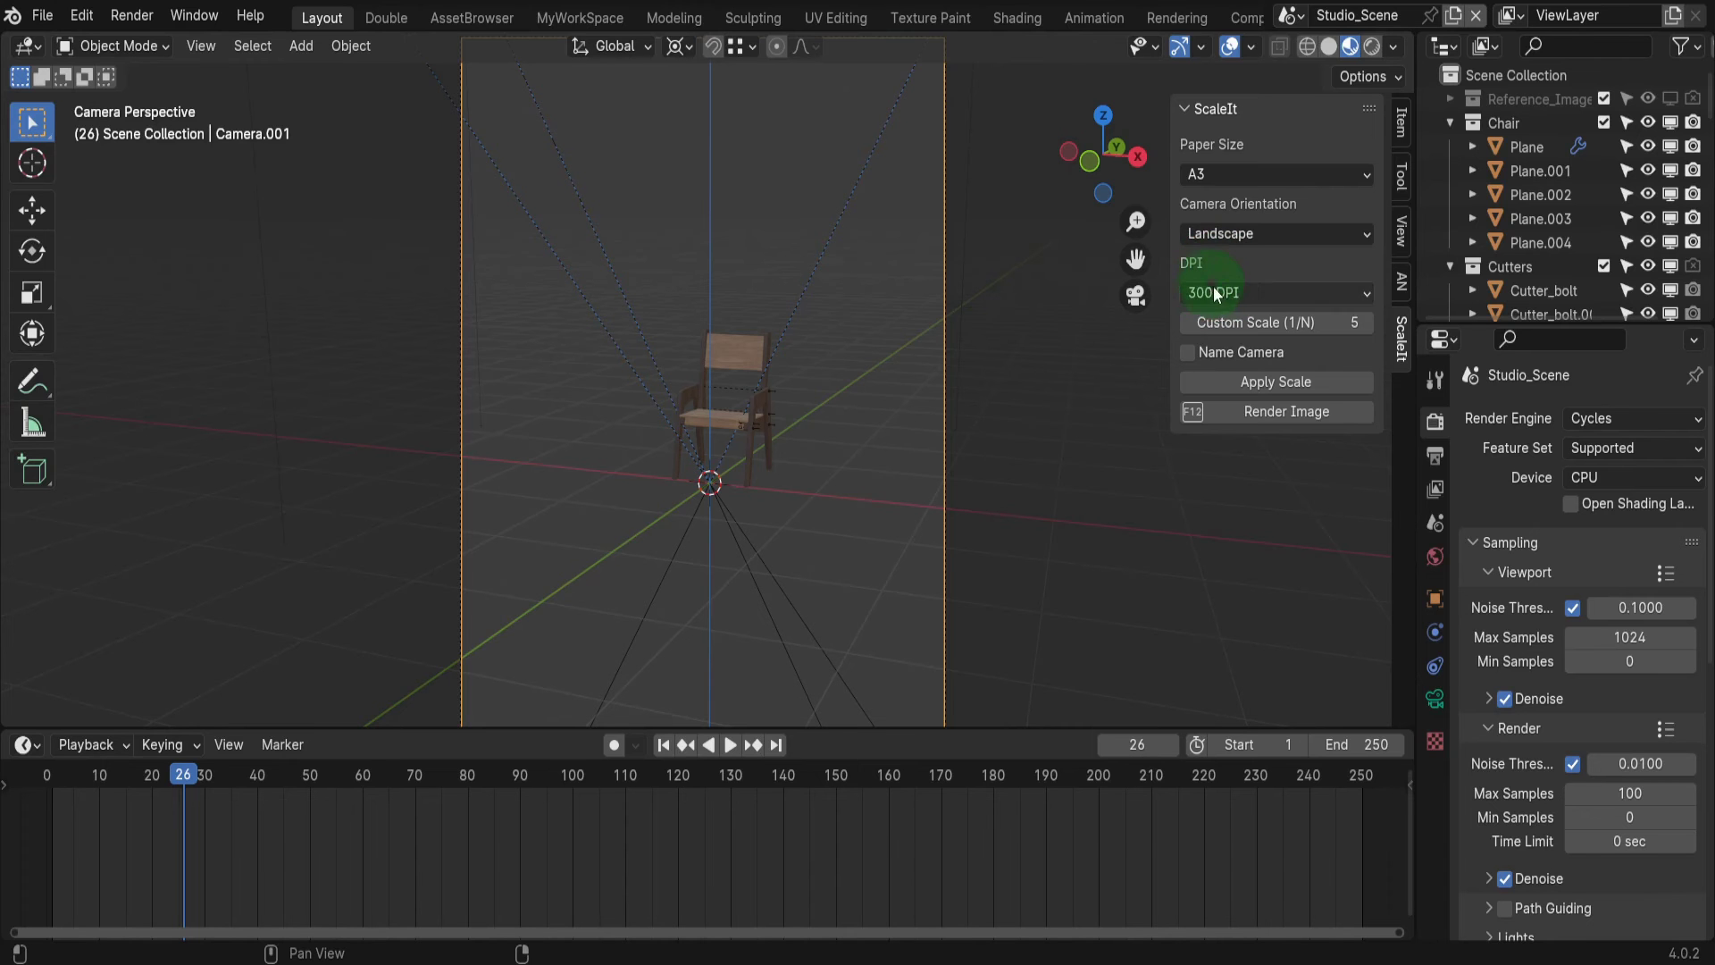
{"action": "left_click", "coordinate": [1214, 289]}
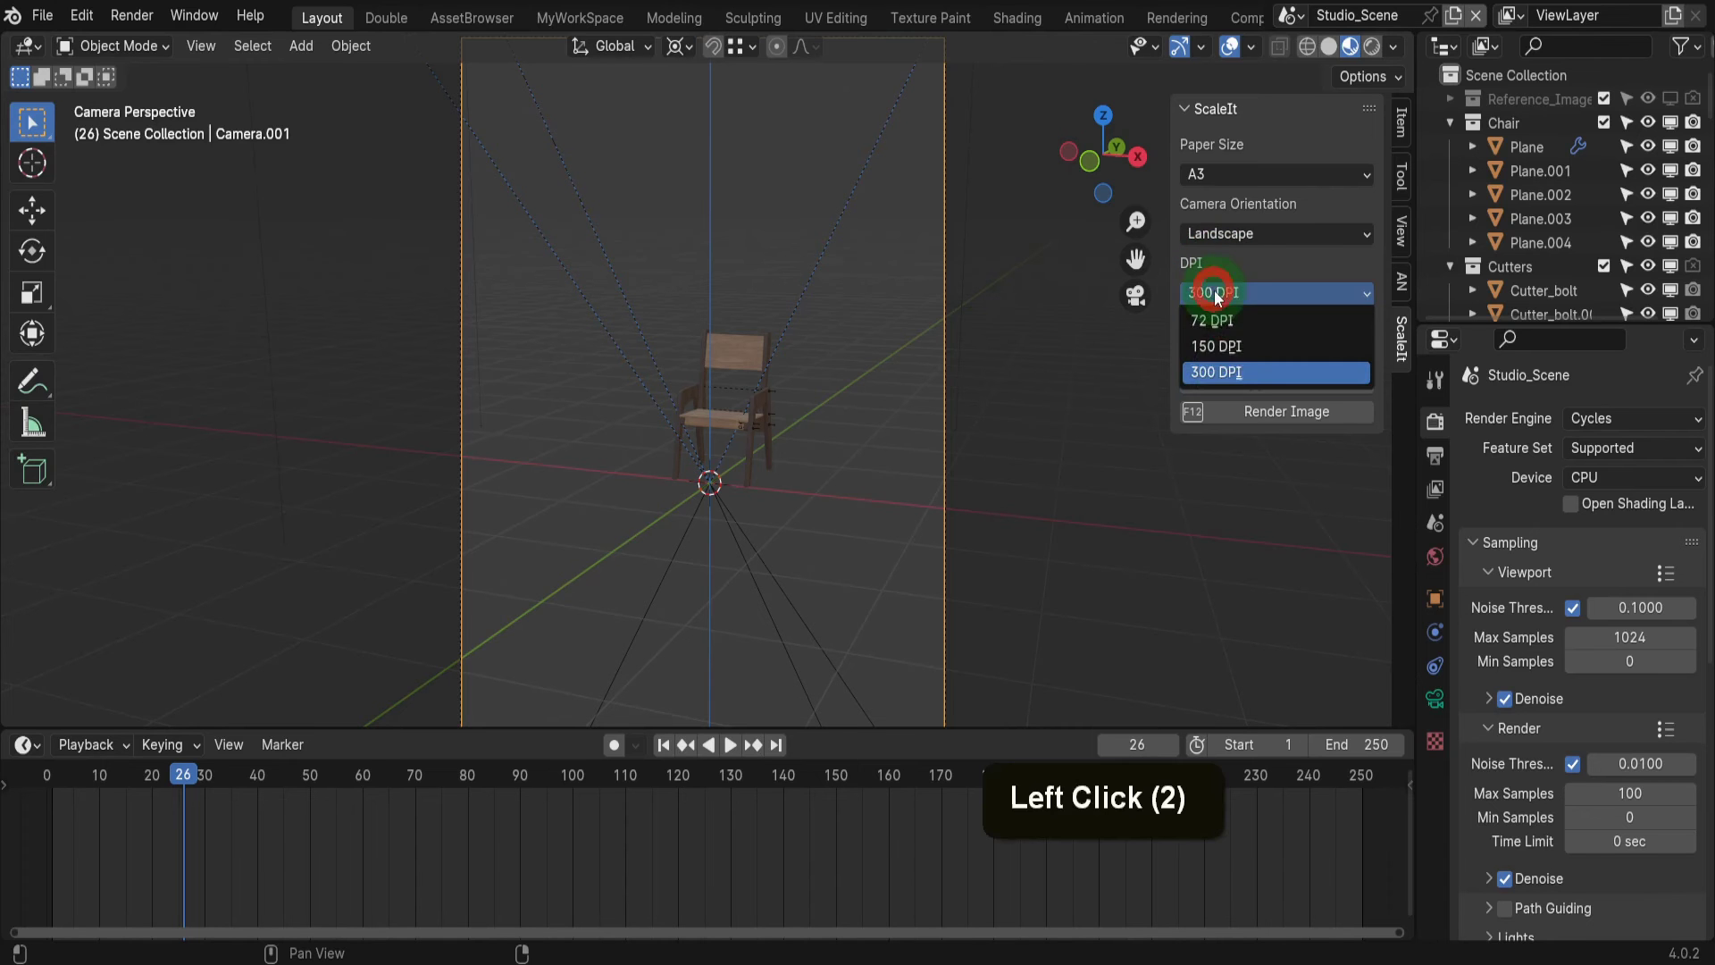
{"action": "left_click", "coordinate": [1225, 372]}
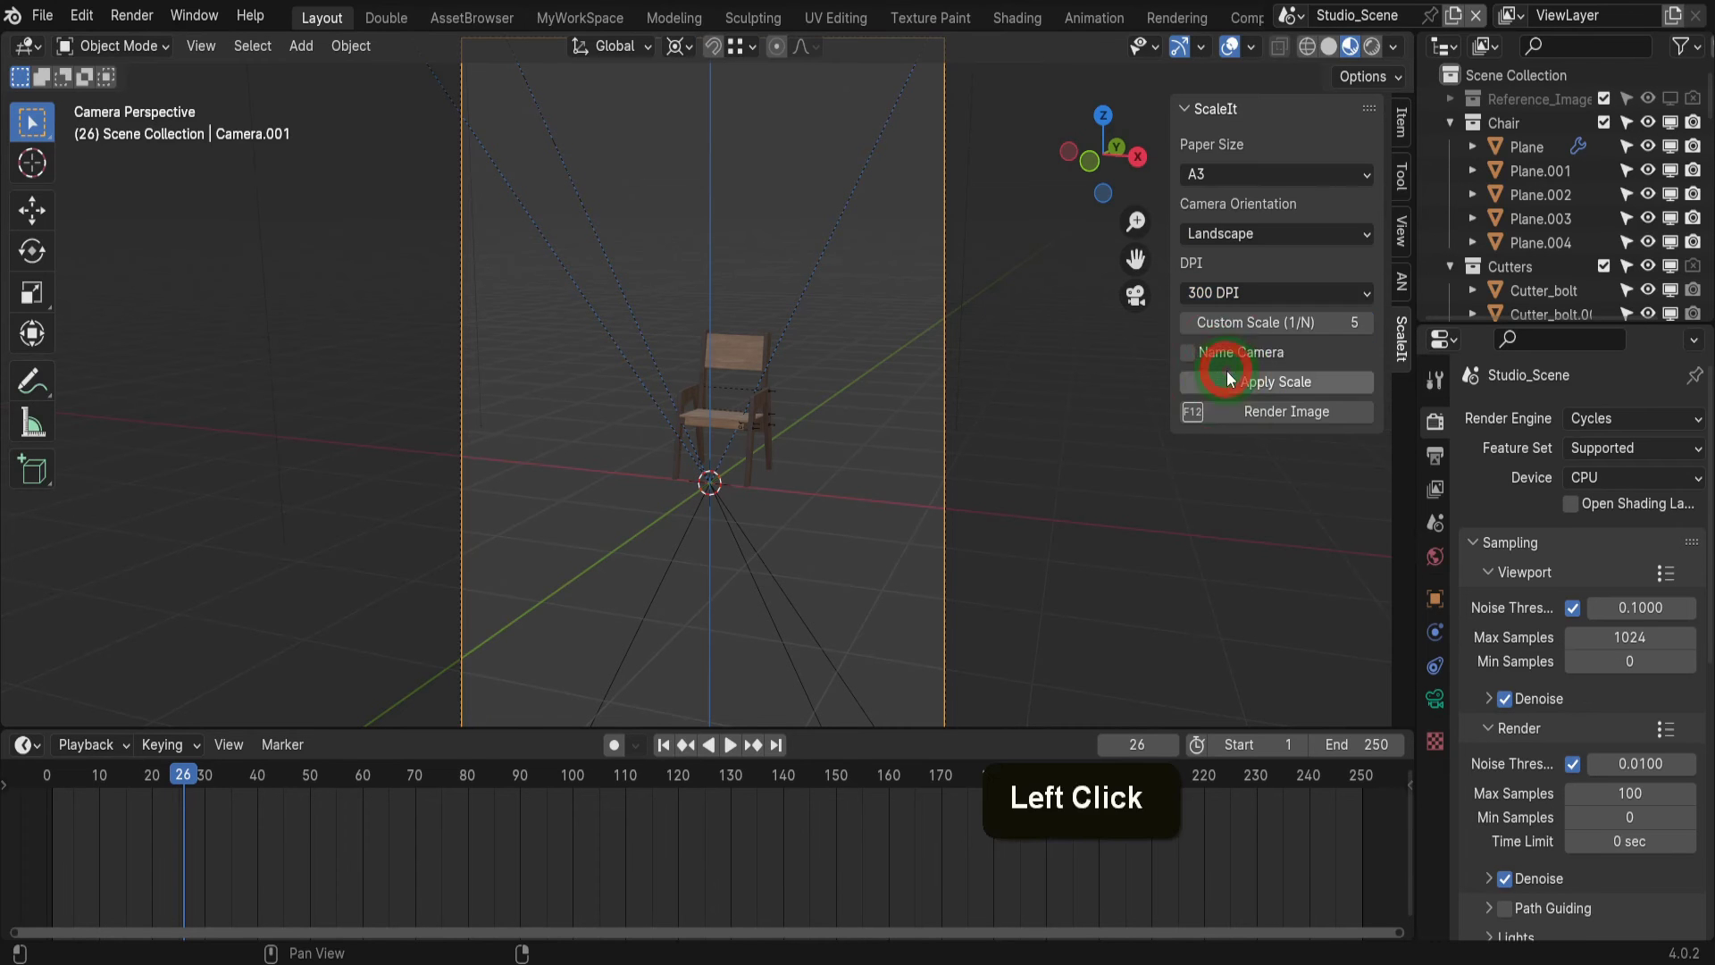
Set the ScaleIt Custom Scale (1/N) to 1, then reopen the field for editing.
{"action": "left_click", "coordinate": [1289, 322]}
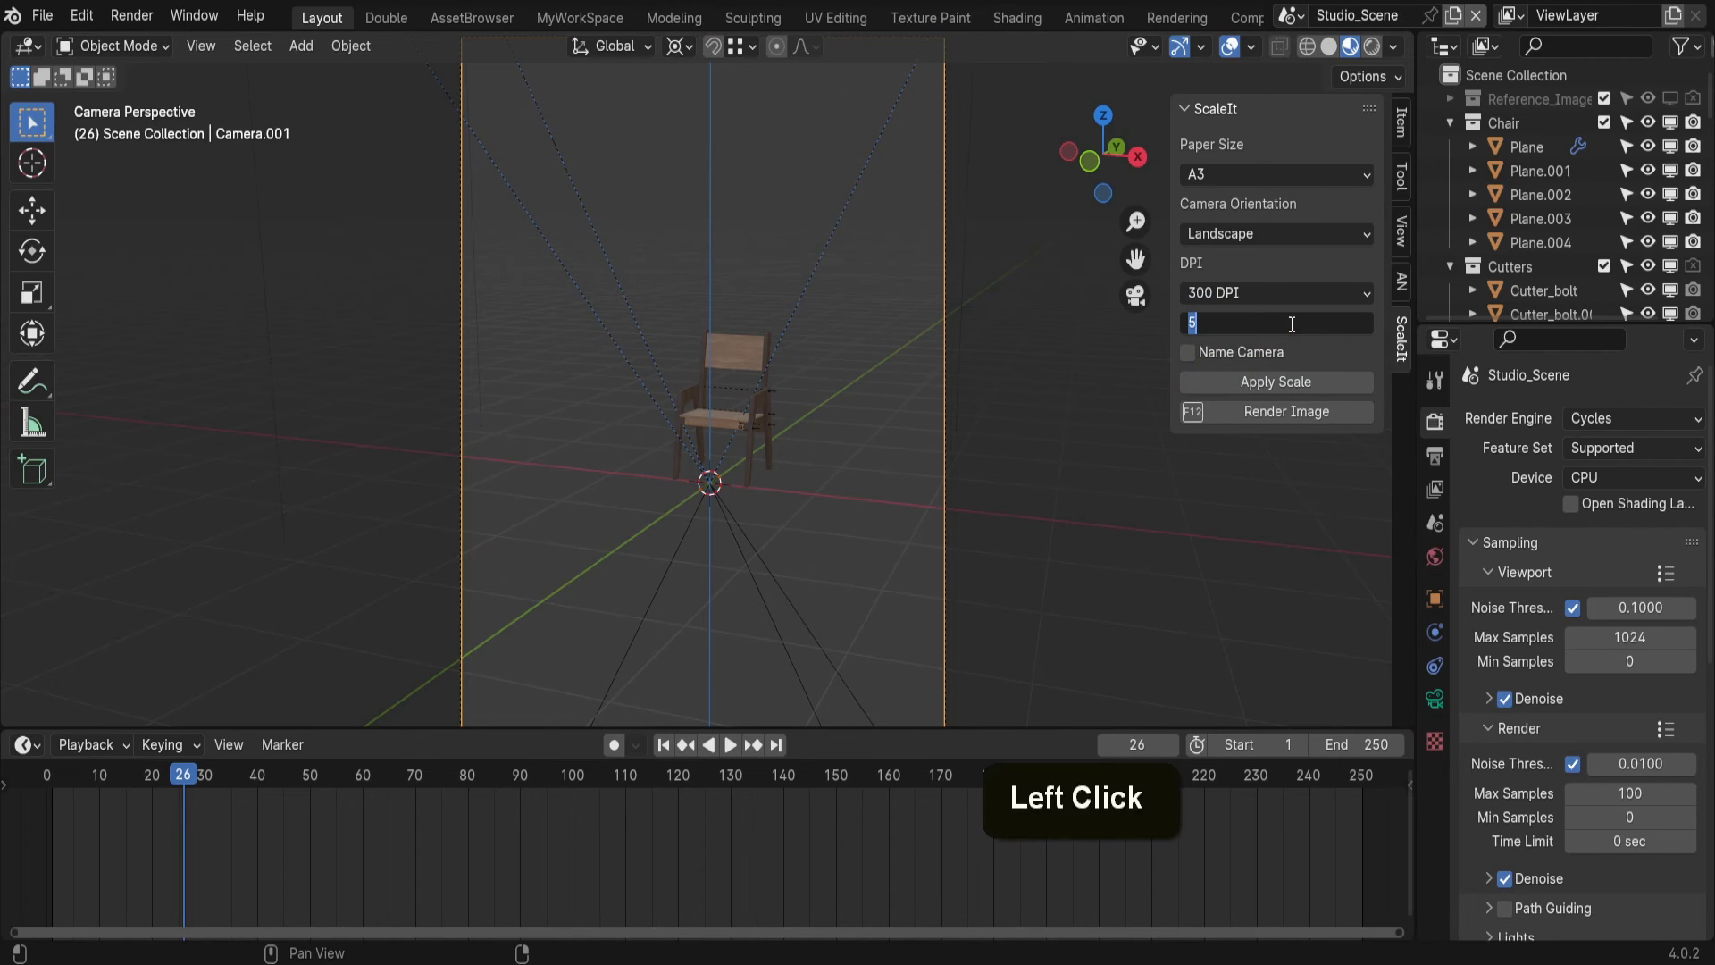
{"action": "type", "text": "1"}
{"action": "key", "text": "Return"}
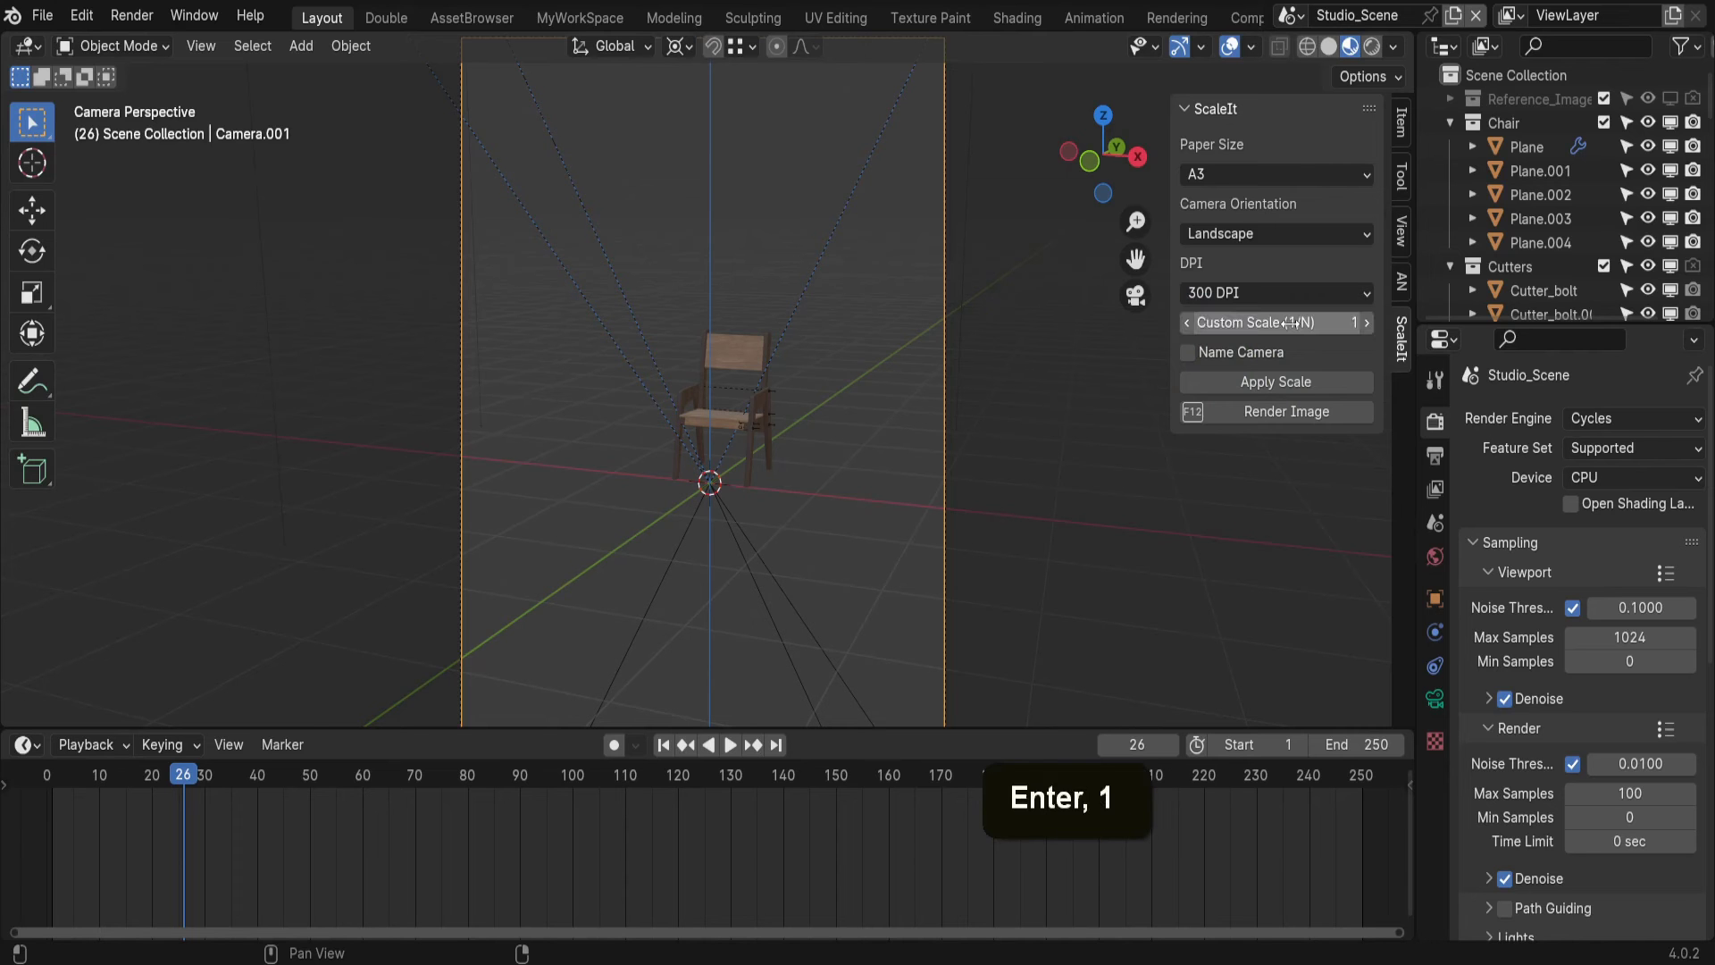
{"action": "left_click", "coordinate": [1289, 322]}
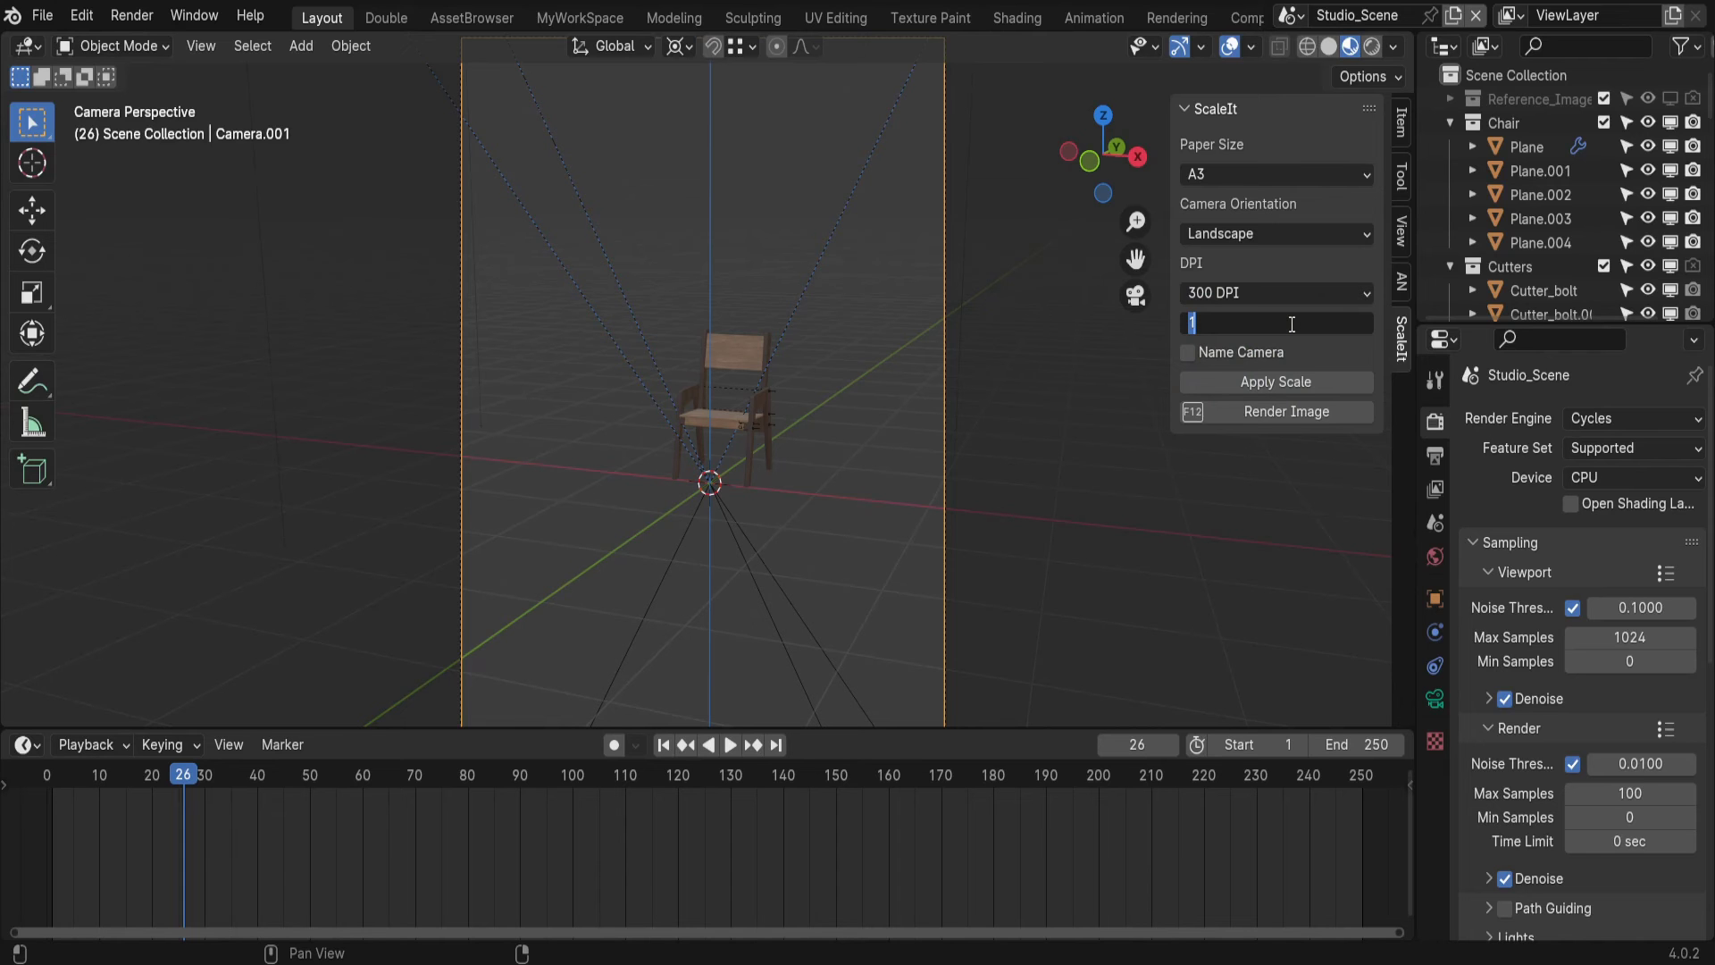
Confirm custom scale 5, enable Name Camera, and apply the 1:5 scale to the camera.
{"action": "type", "text": "5"}
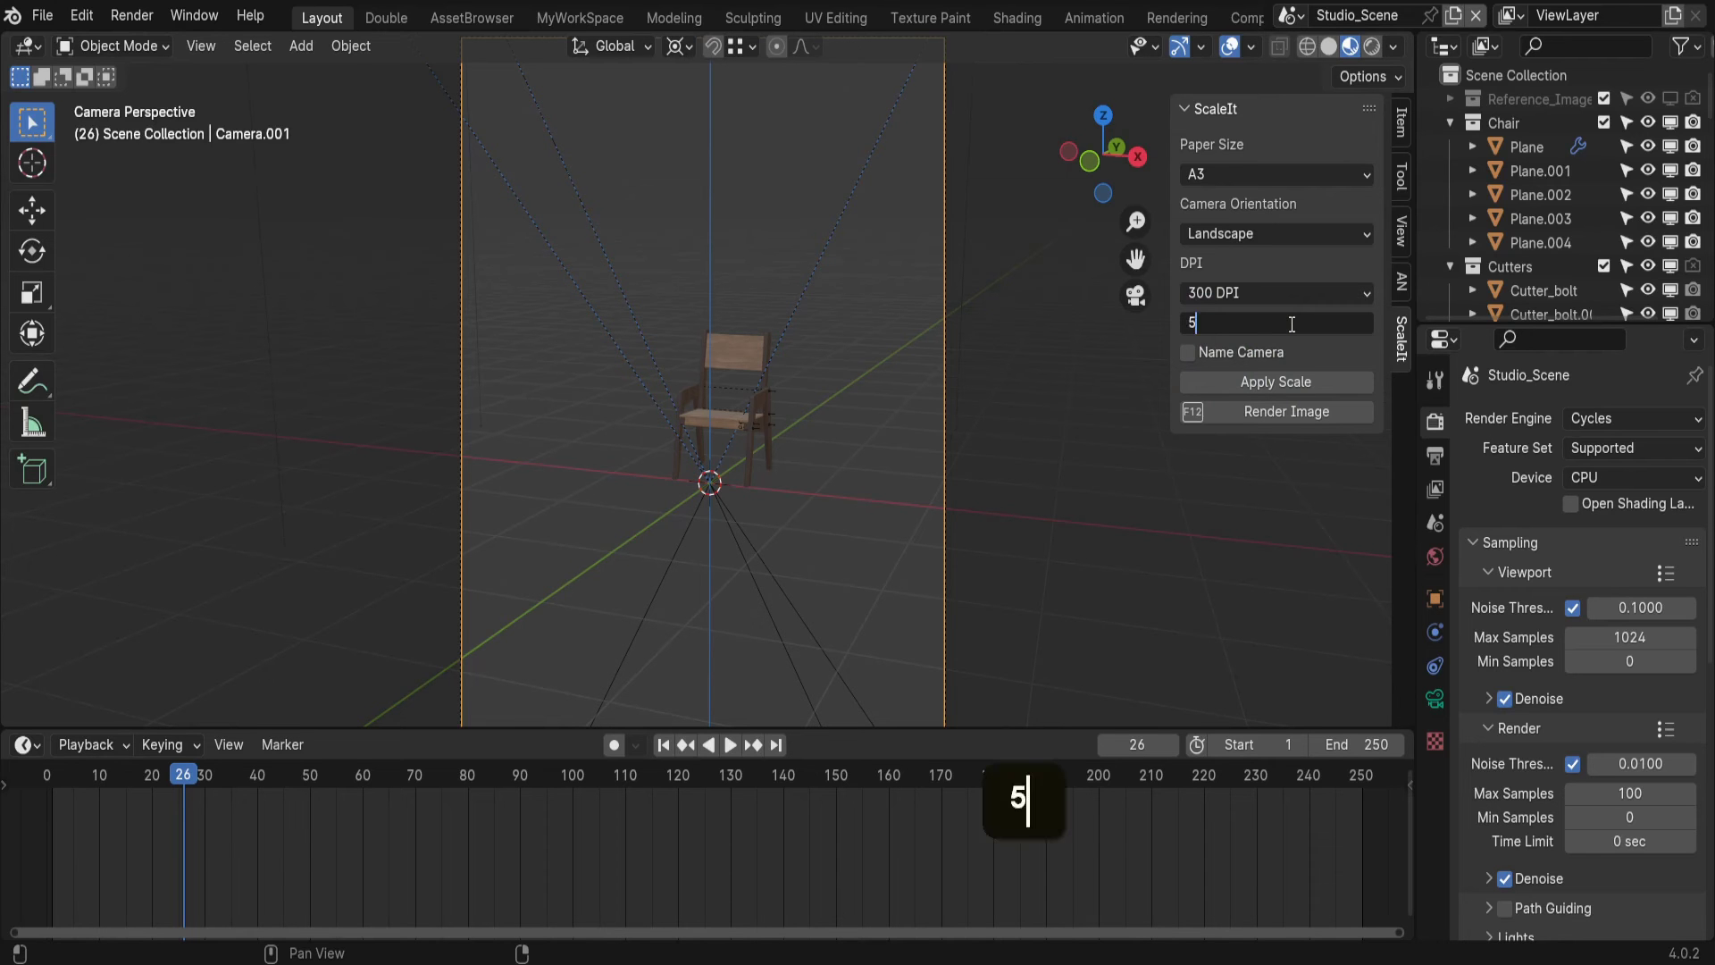
{"action": "key", "text": "Return"}
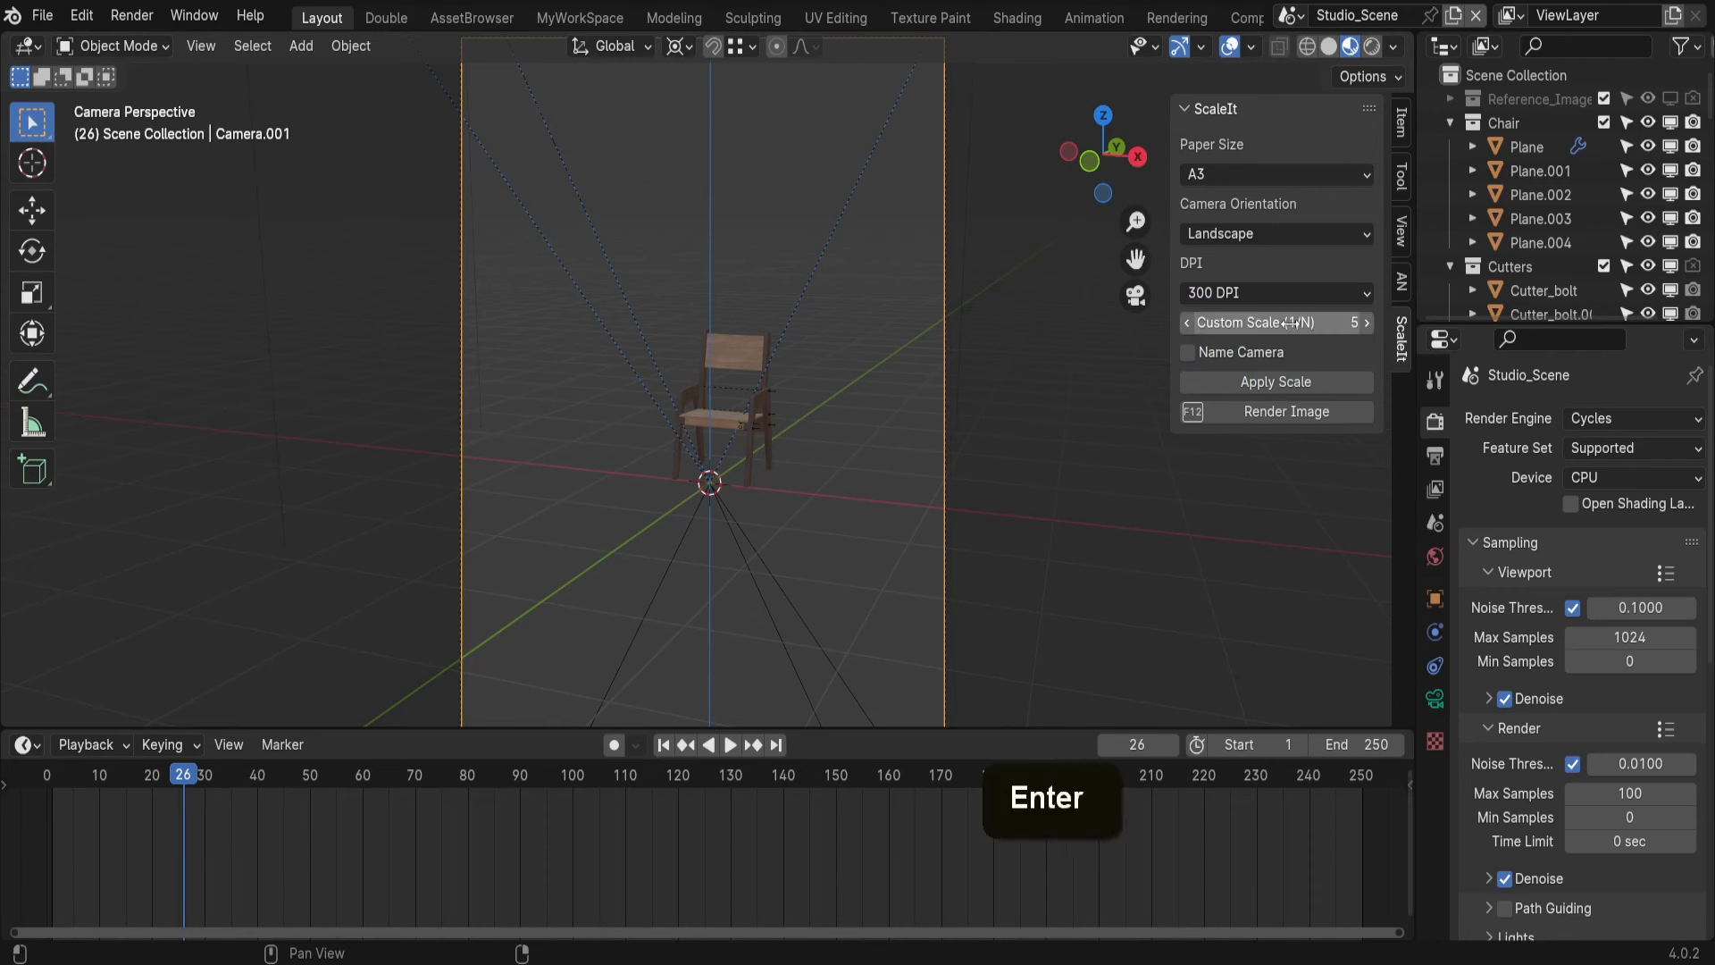
{"action": "left_click", "coordinate": [1188, 352]}
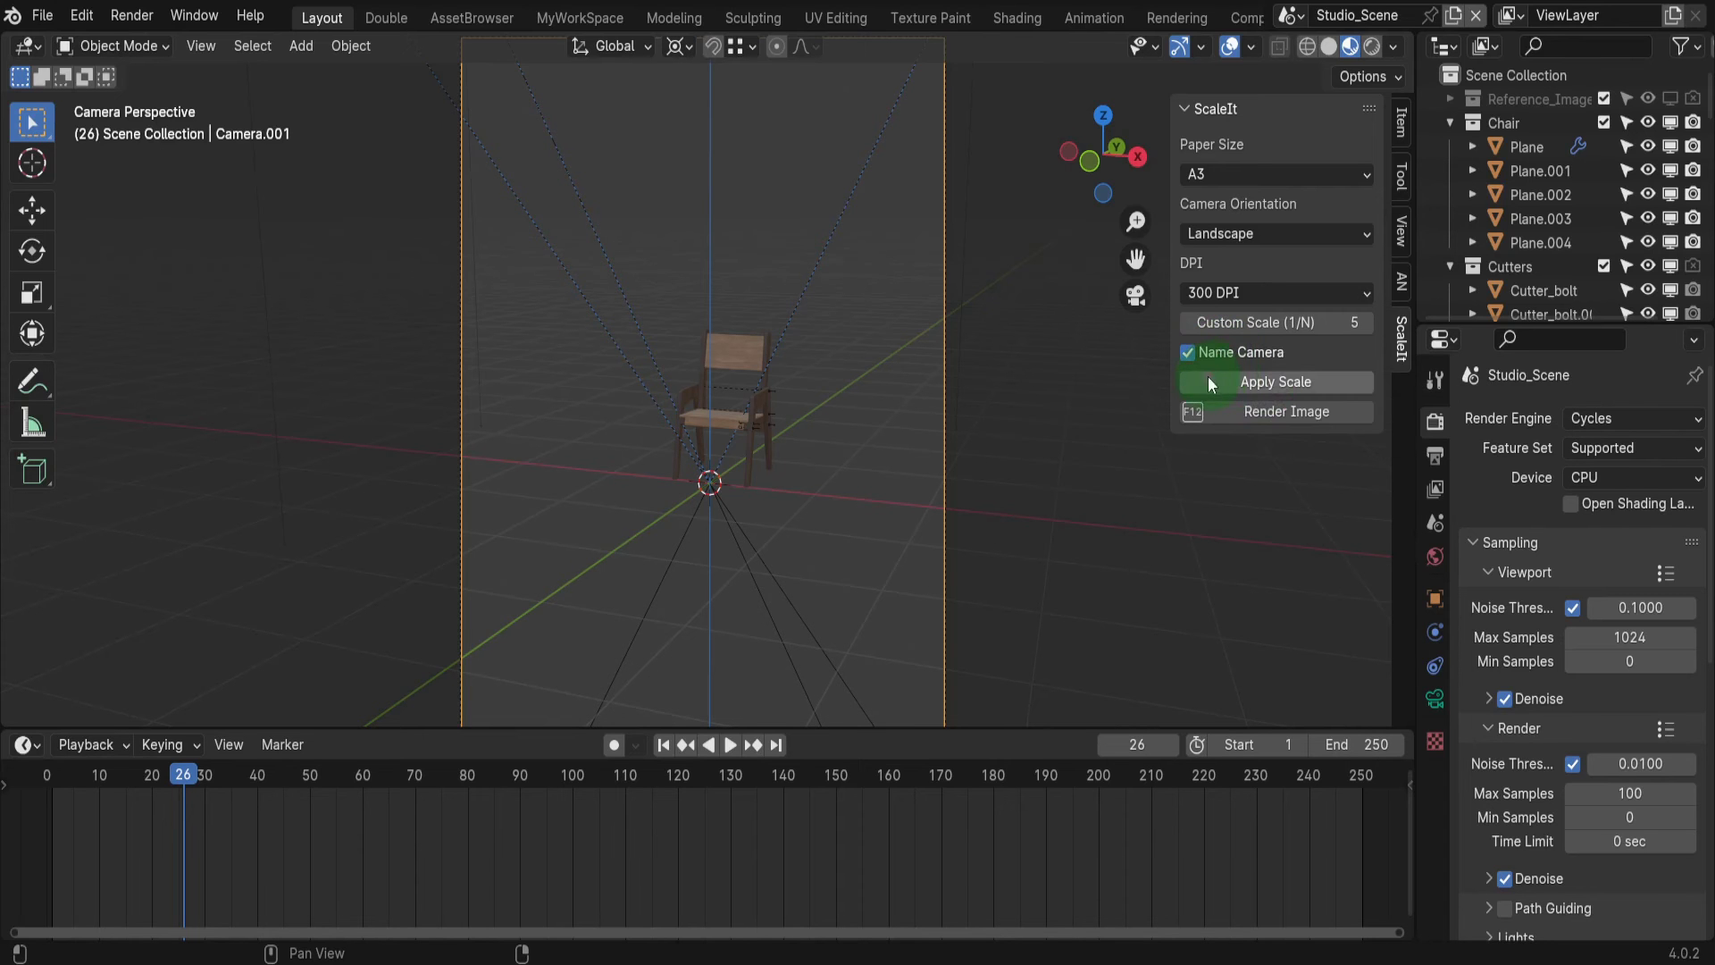
{"action": "left_click", "coordinate": [1263, 379]}
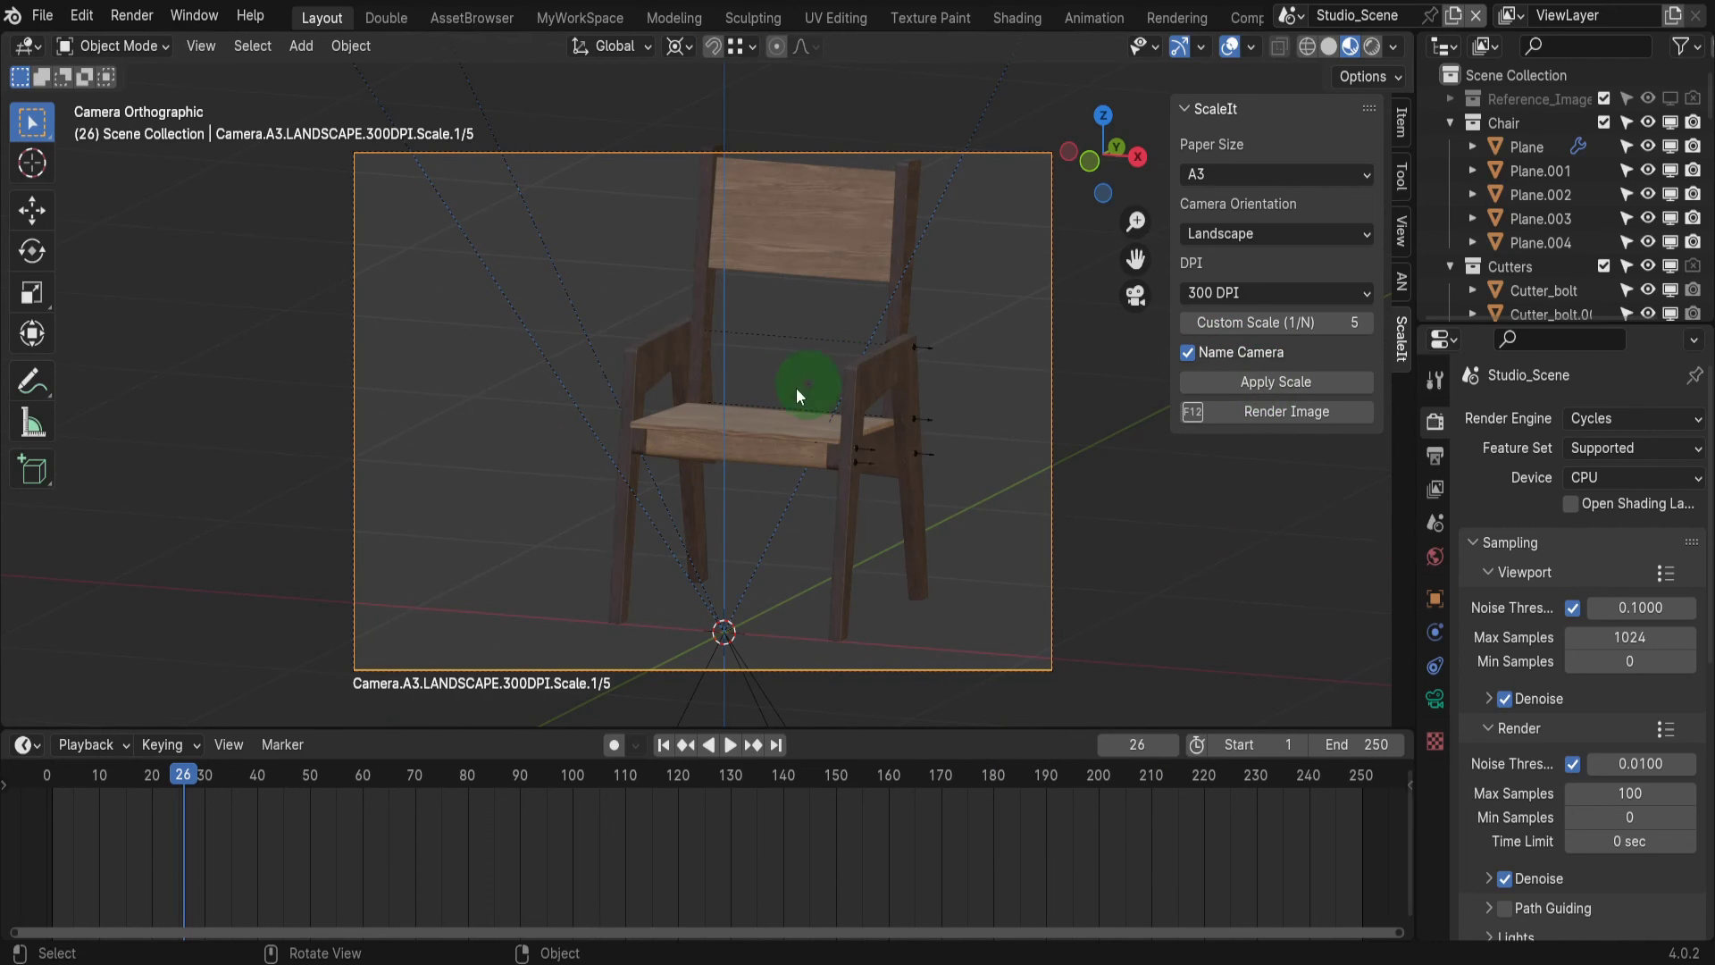
Move the camera to reframe the chair and show its Orthographic lens data at scale 2.100.
{"action": "key", "text": "g"}
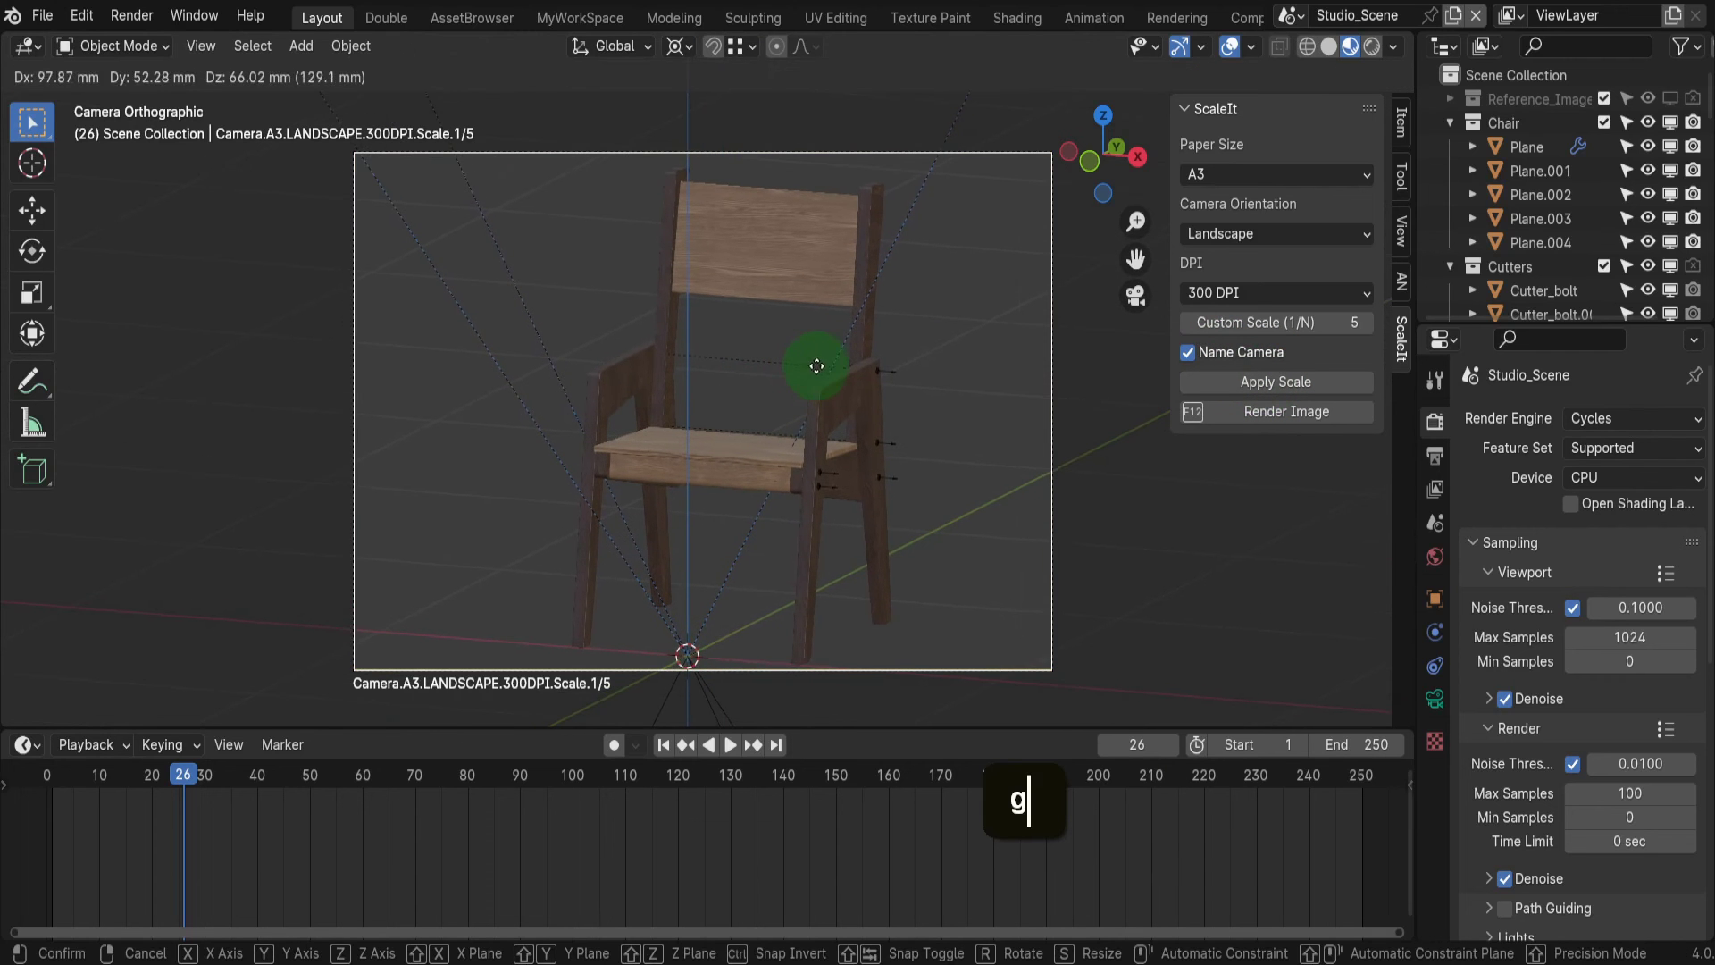
{"action": "left_click", "coordinate": [821, 373]}
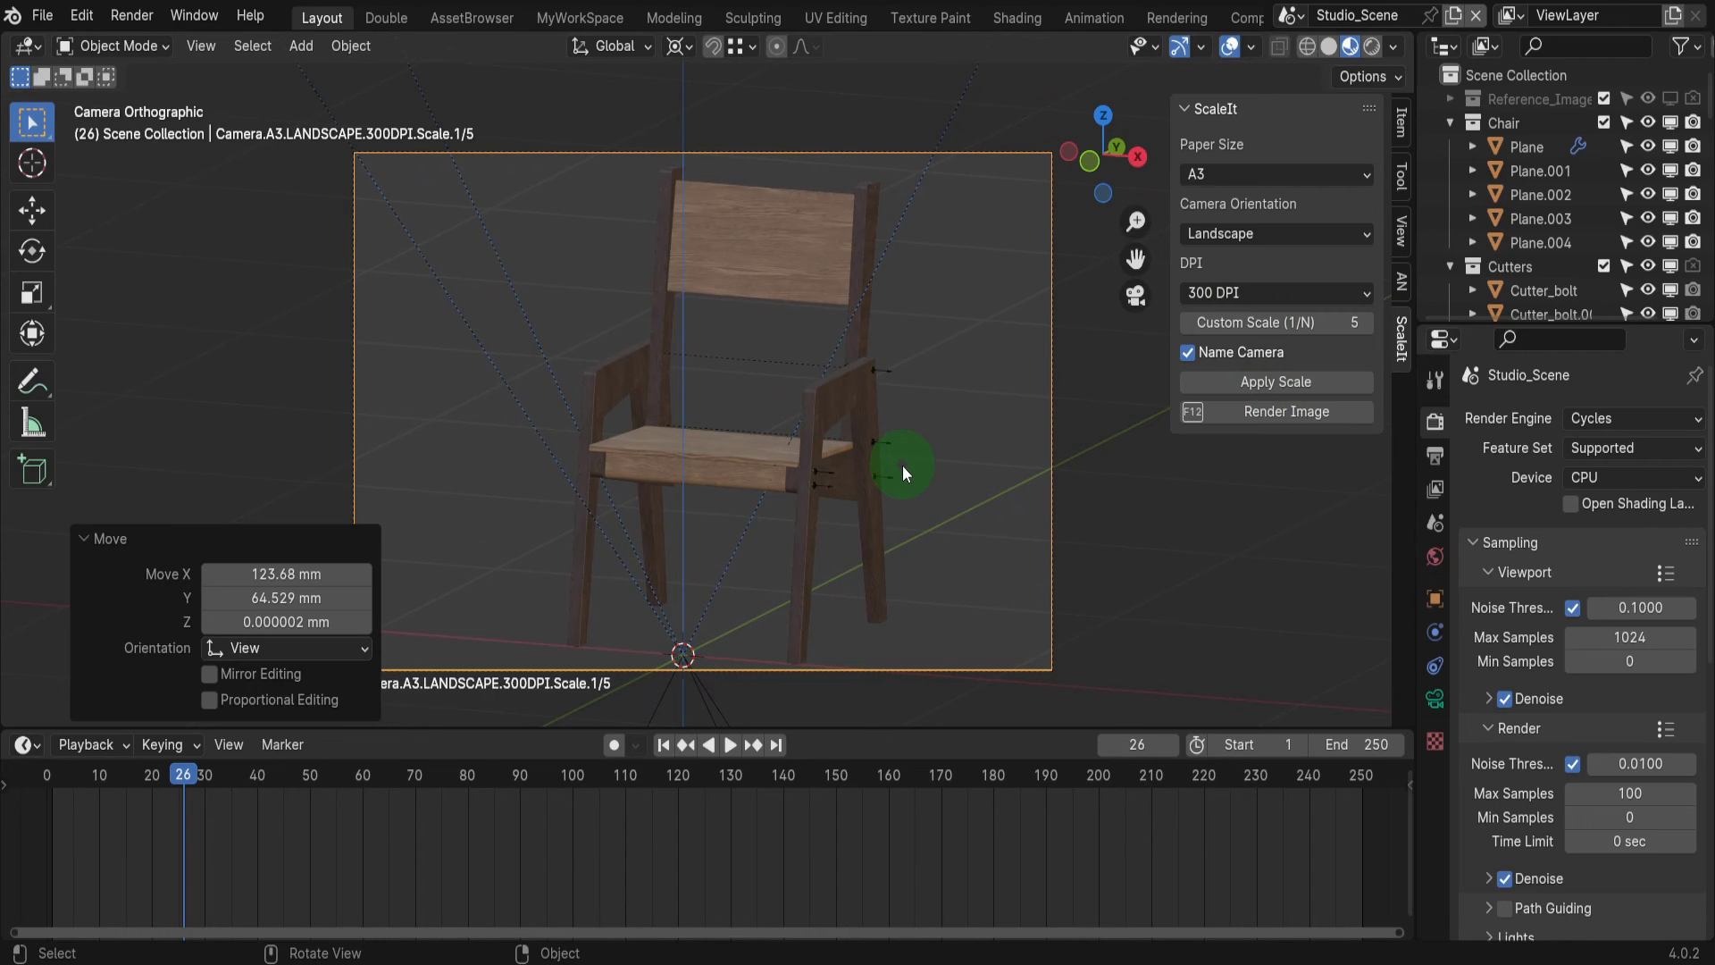
{"action": "left_click", "coordinate": [1054, 363]}
{"action": "left_click", "coordinate": [1435, 697]}
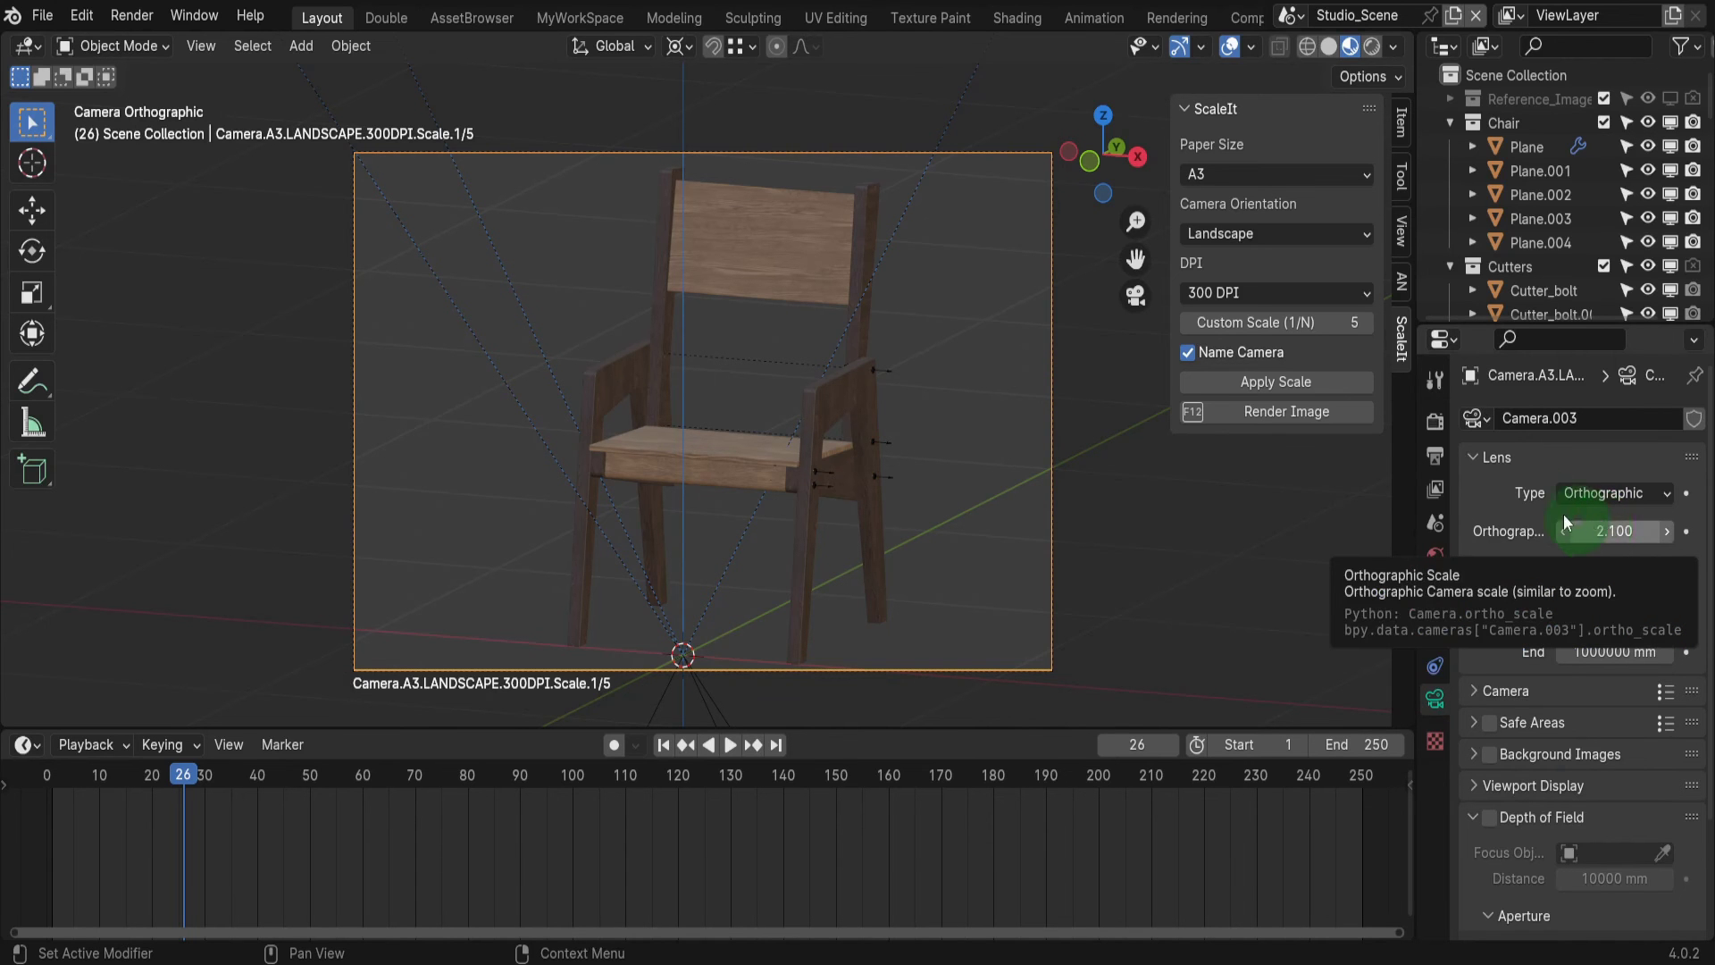
Check the 4724 × 3271 px render resolution in Output Properties.
{"action": "left_click", "coordinate": [1435, 455]}
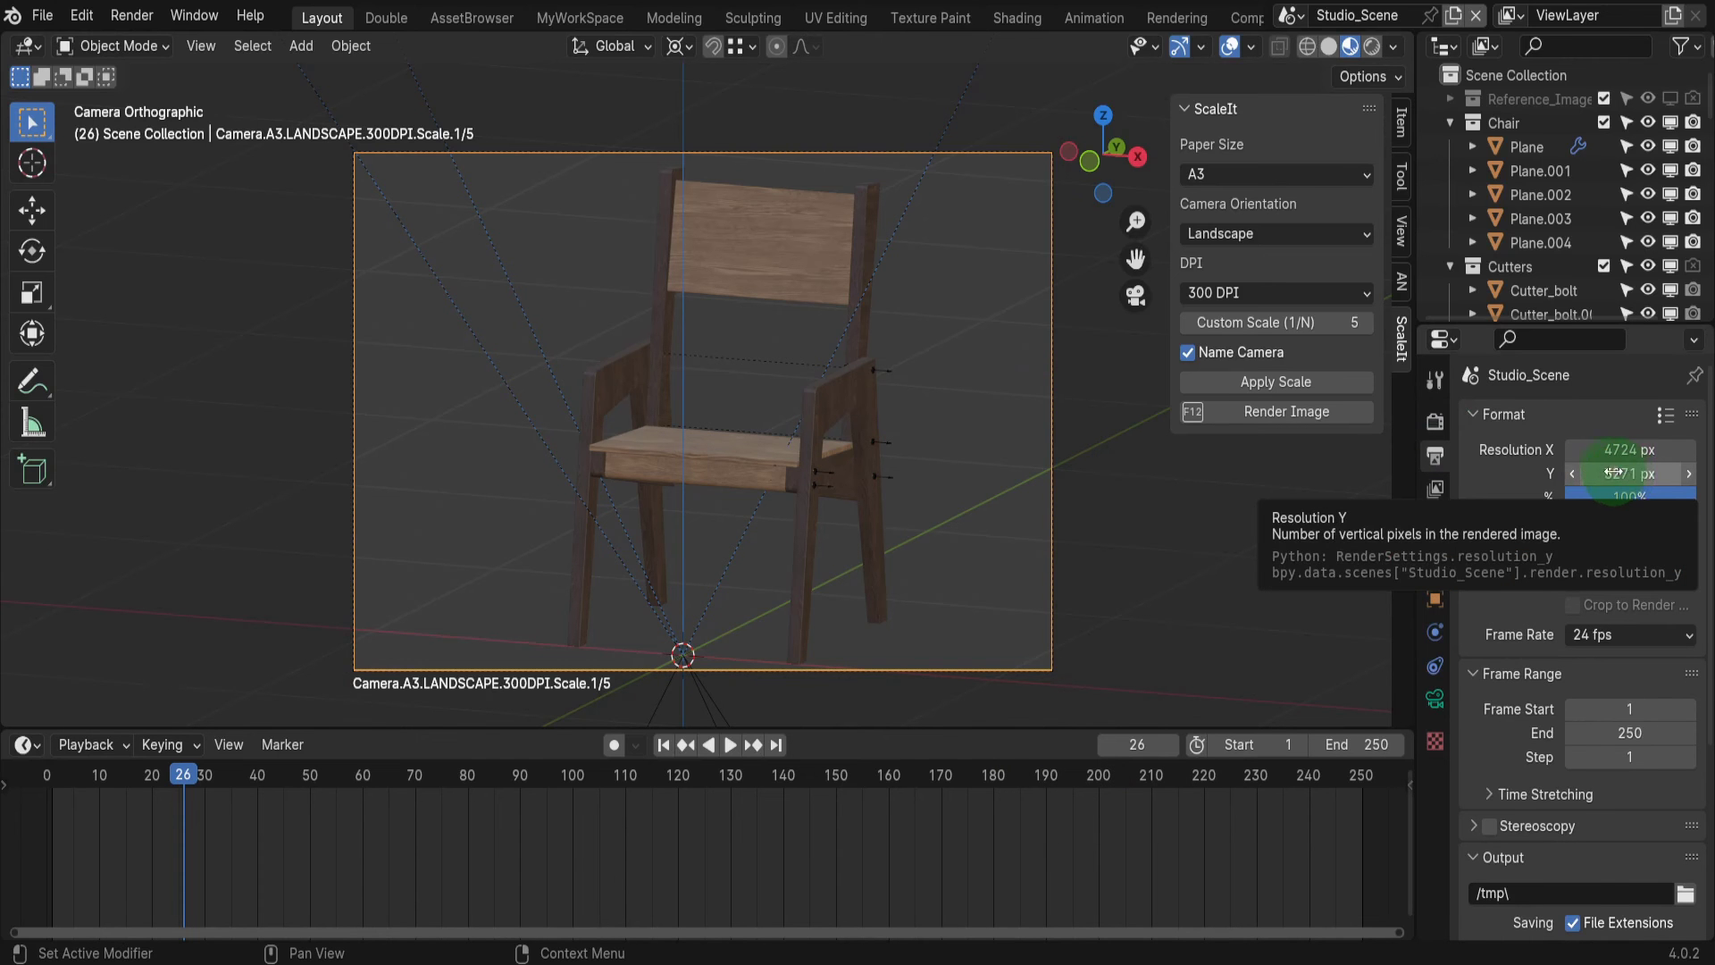
{"action": "scroll", "coordinate": [1564, 262], "scroll_direction": "down", "scroll_amount": 5}
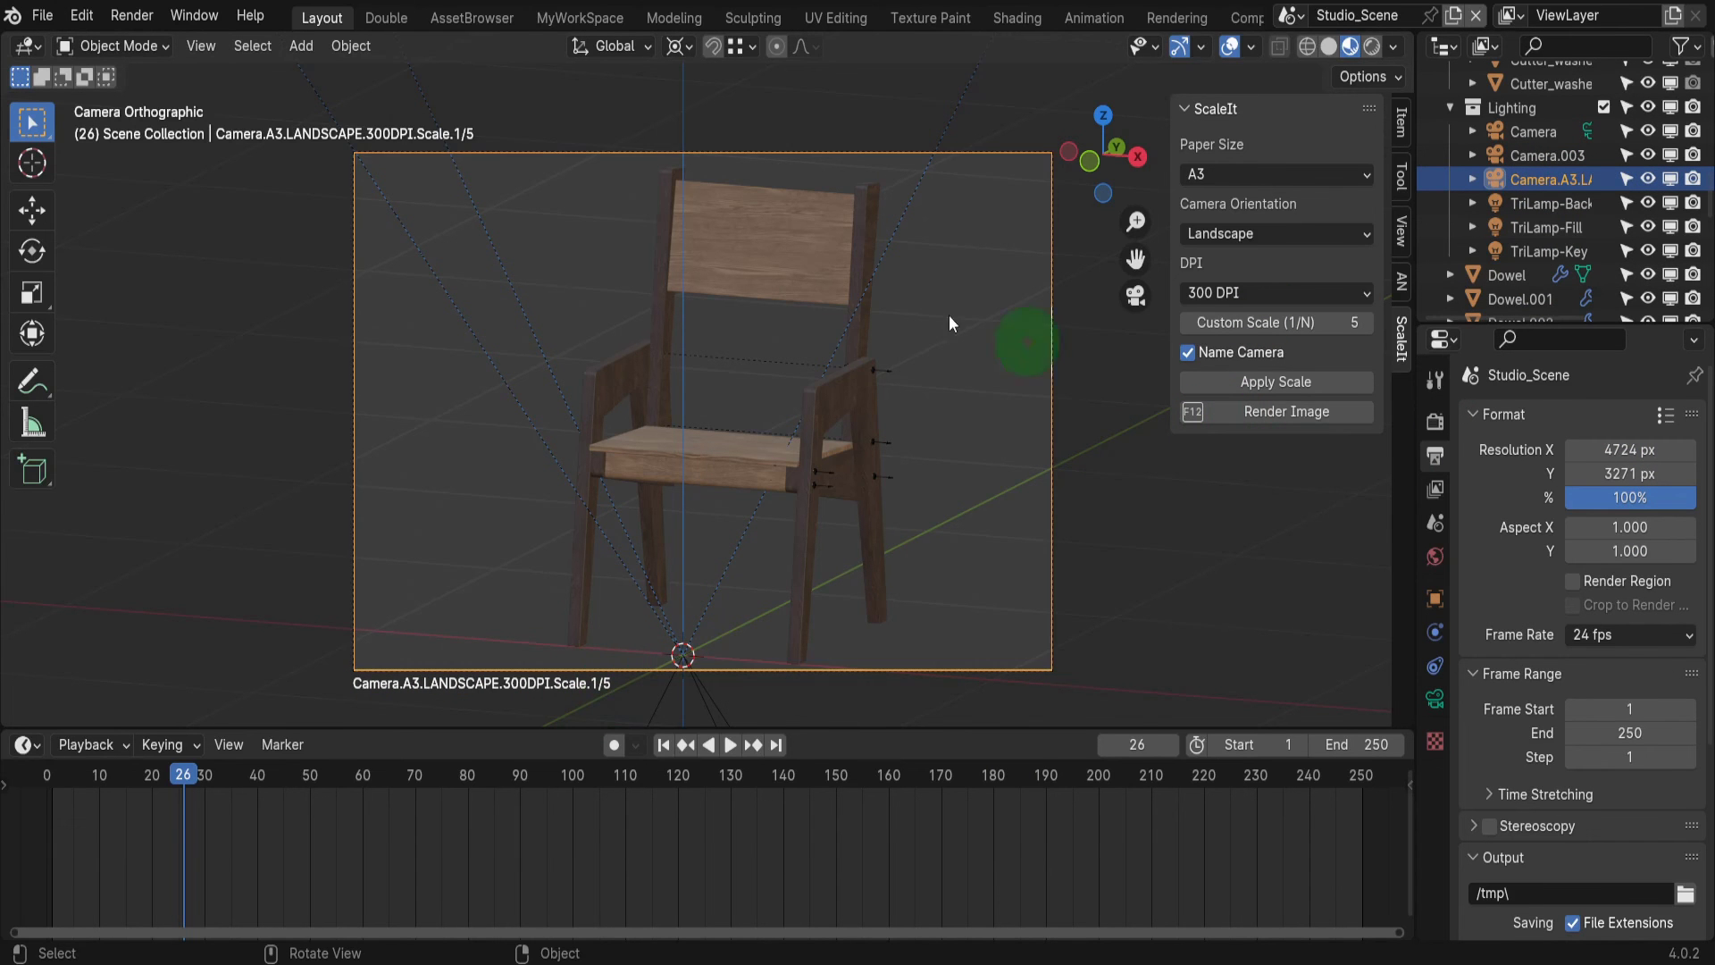
Look through the plain Camera and apply the 1:5 scale, creating Camera.A3.LANDSCAPE.300DPI.Scale.1/5.001.
{"action": "left_click", "coordinate": [131, 16]}
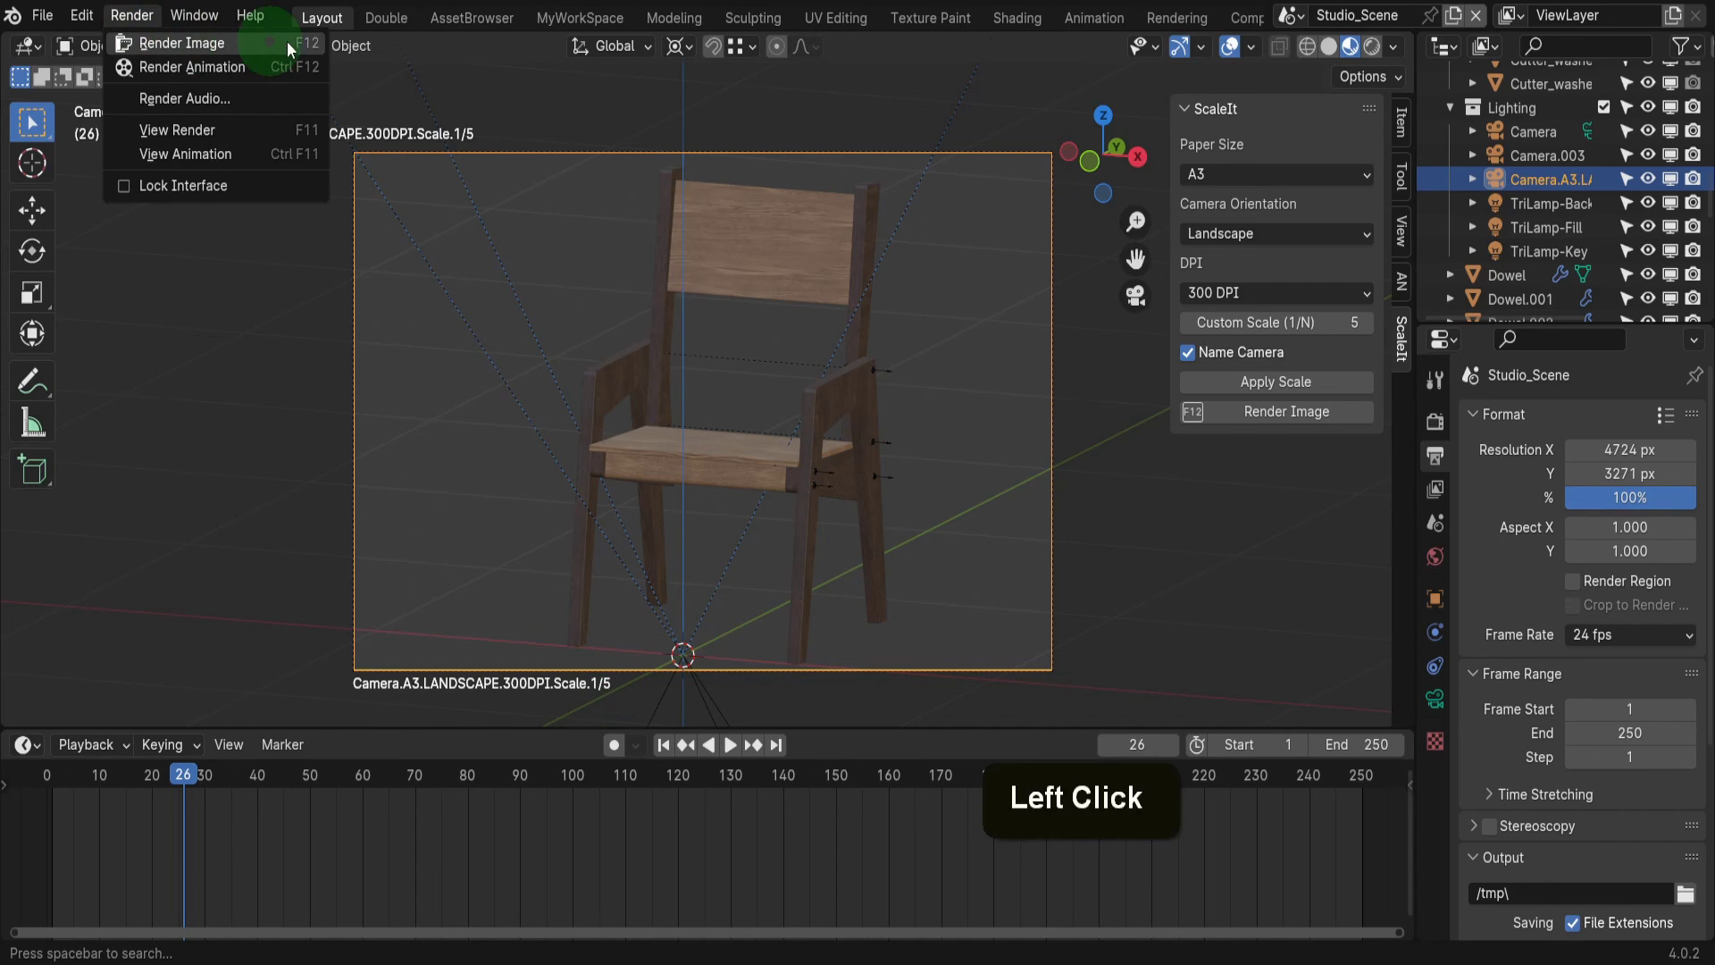
{"action": "left_click", "coordinate": [978, 423]}
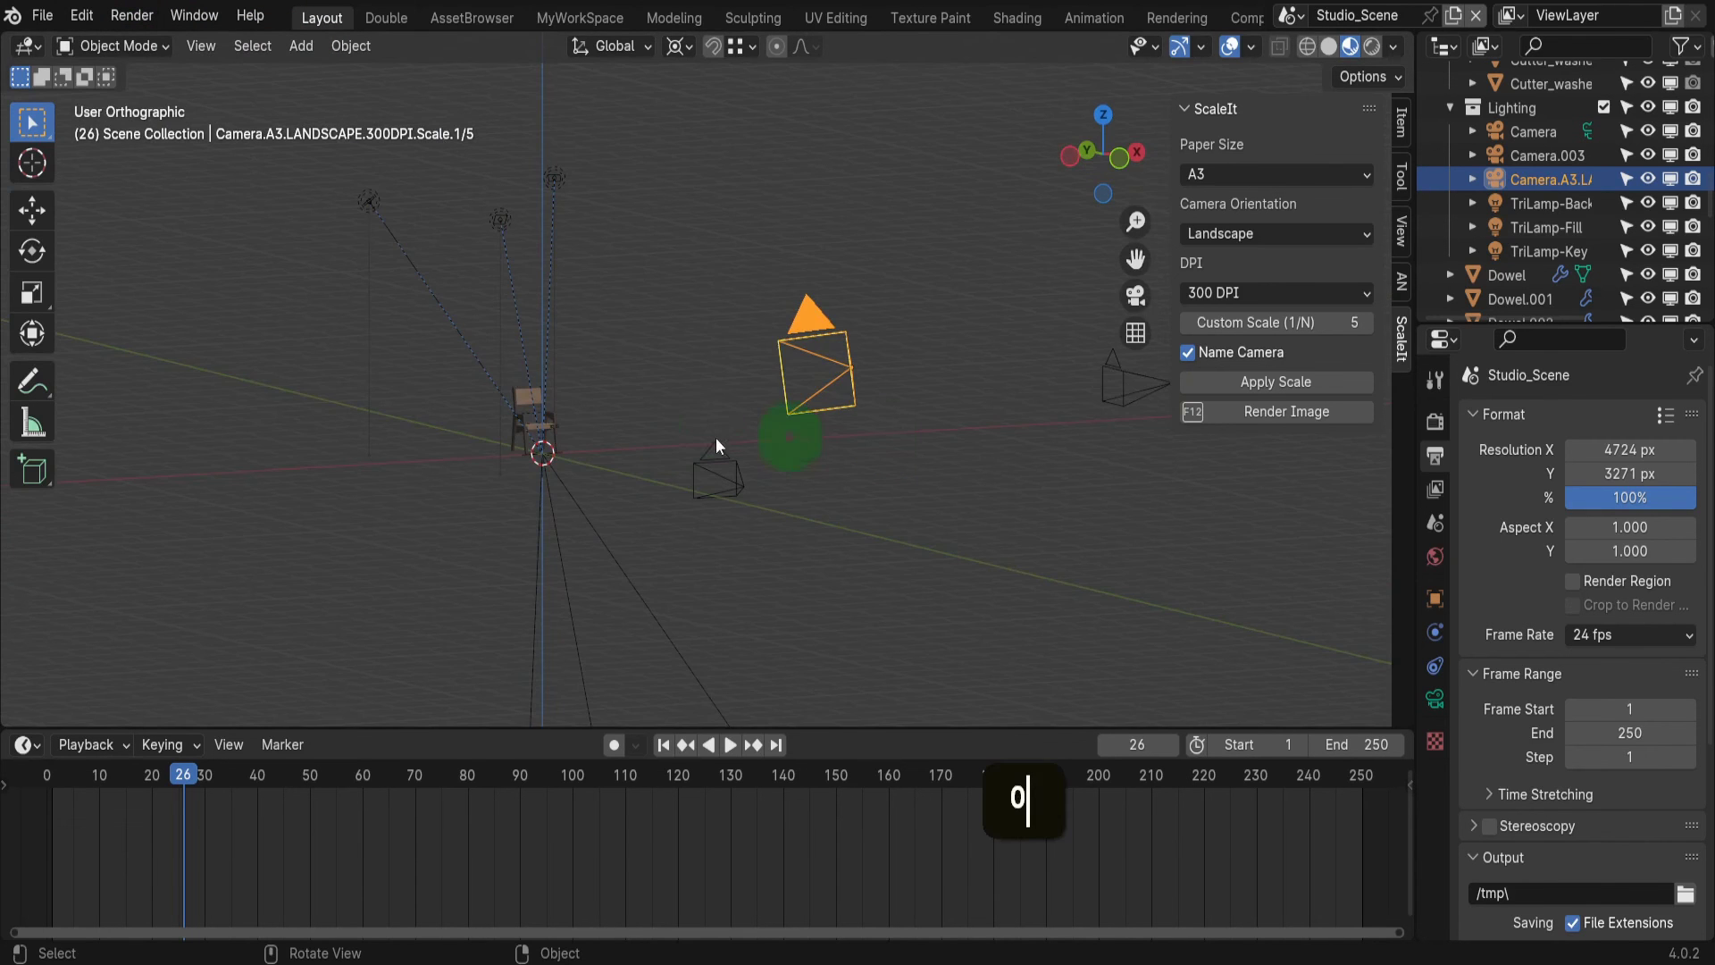
{"action": "left_click", "coordinate": [1104, 393]}
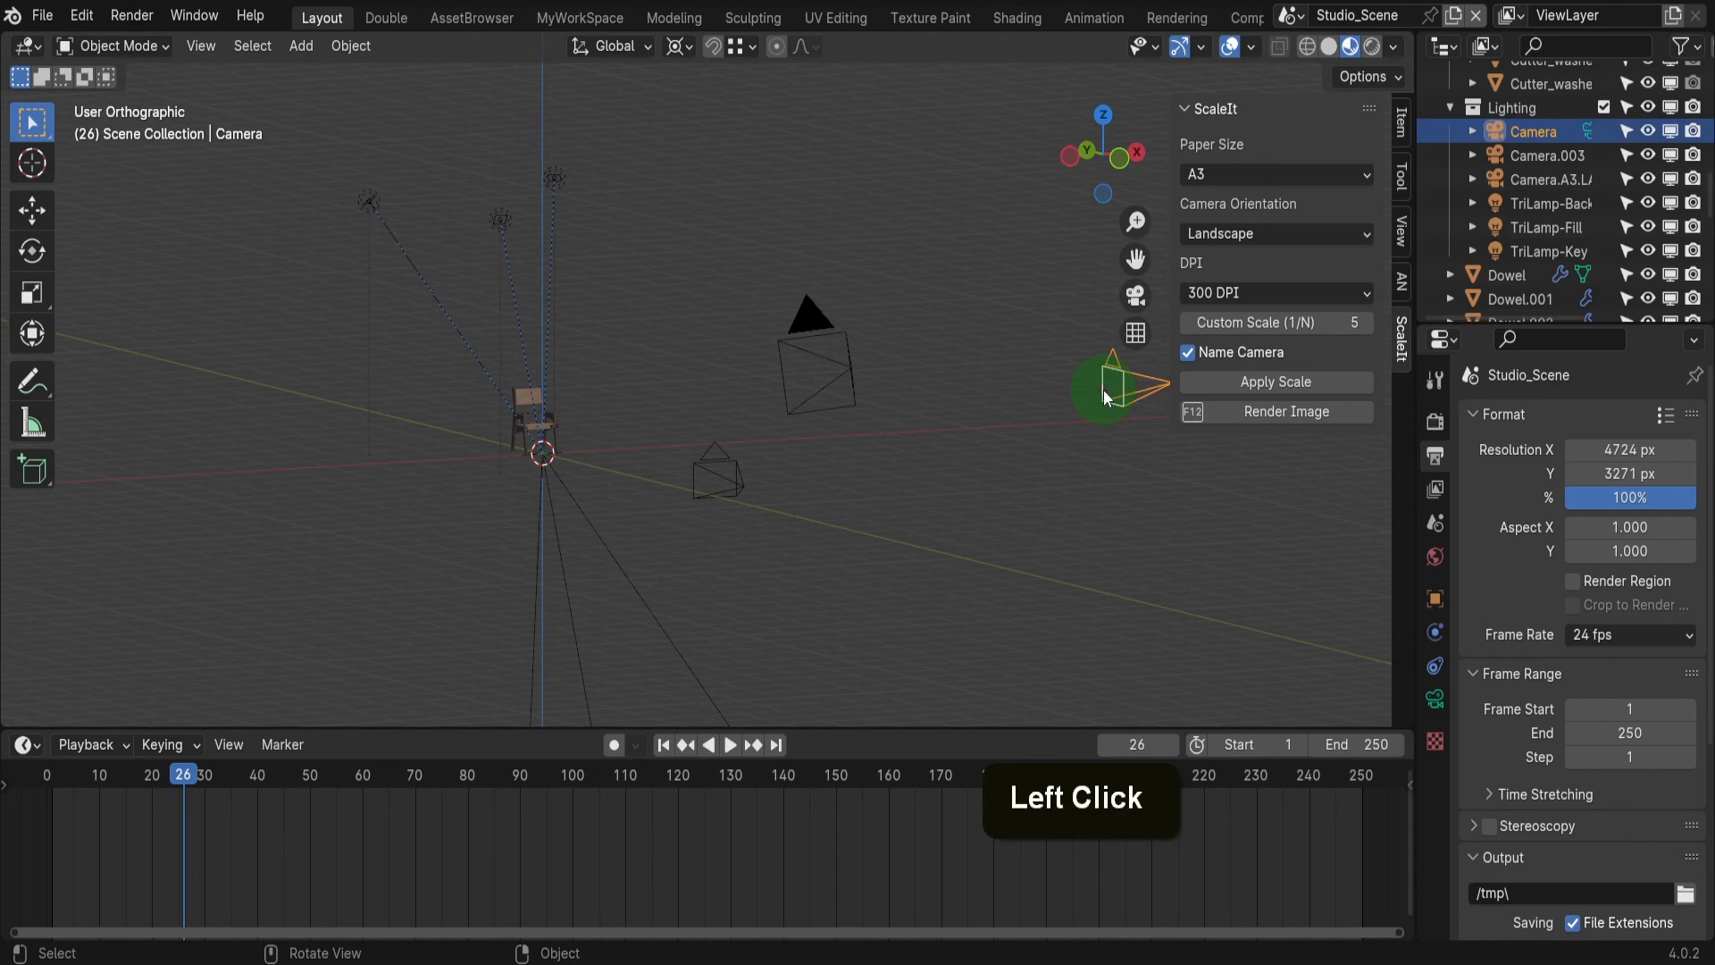
{"action": "key", "text": "ctrl+KP_0"}
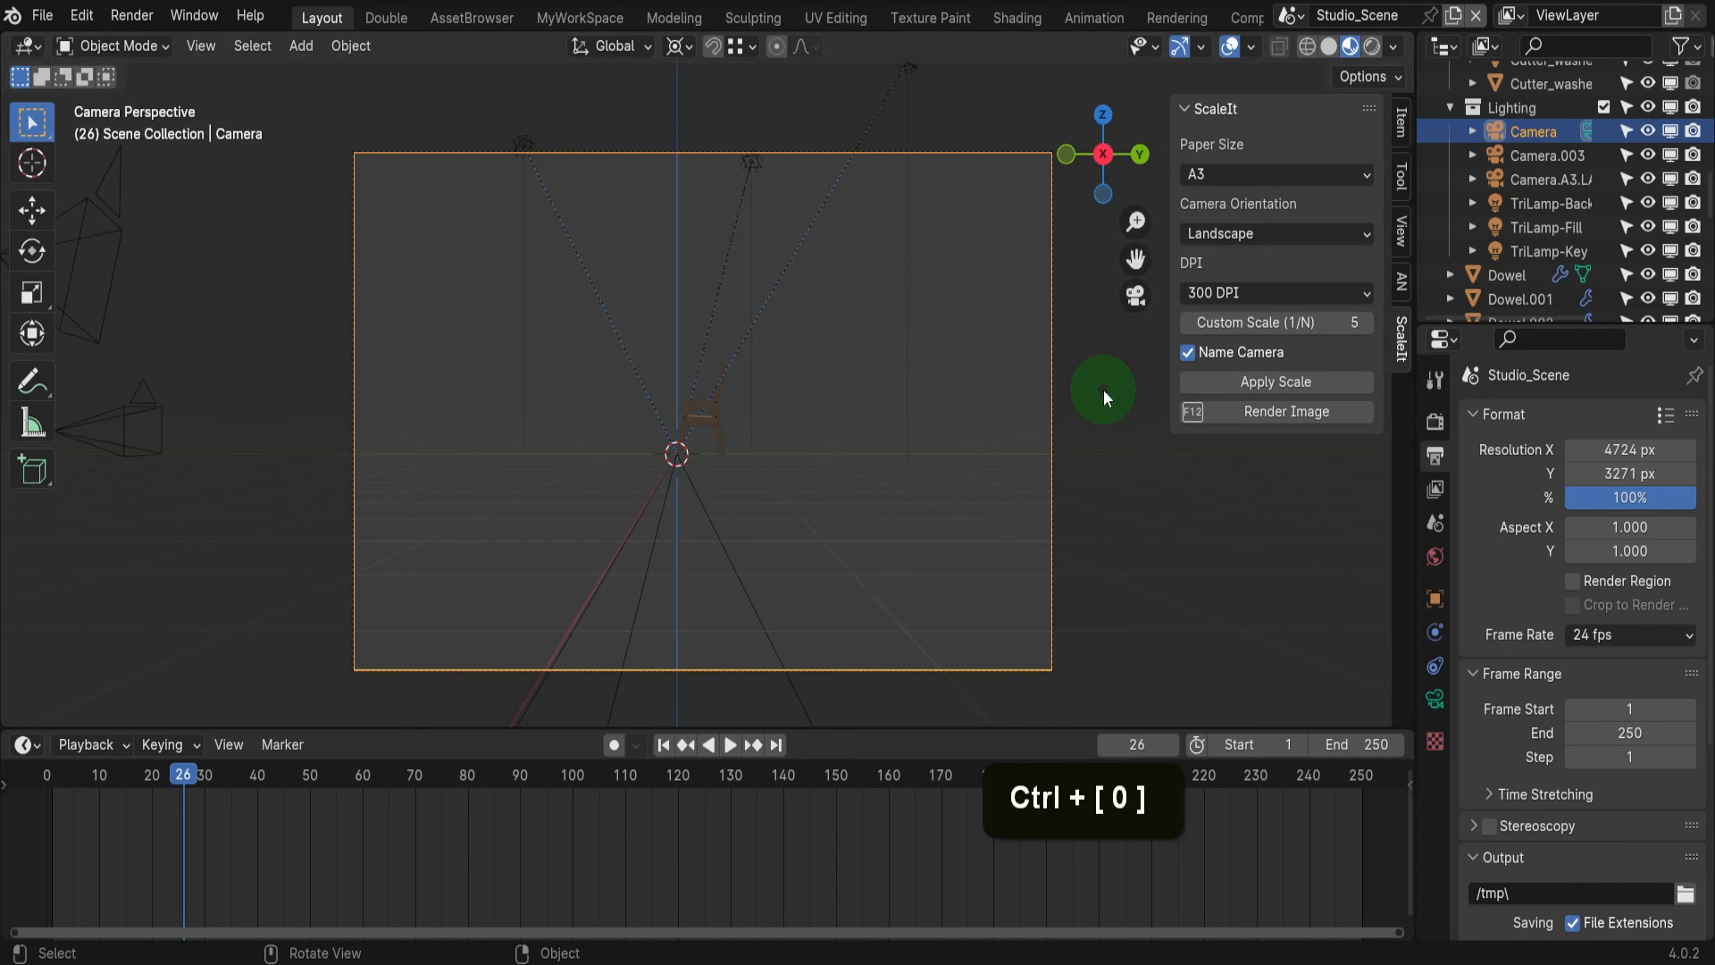
{"action": "left_click", "coordinate": [1263, 387]}
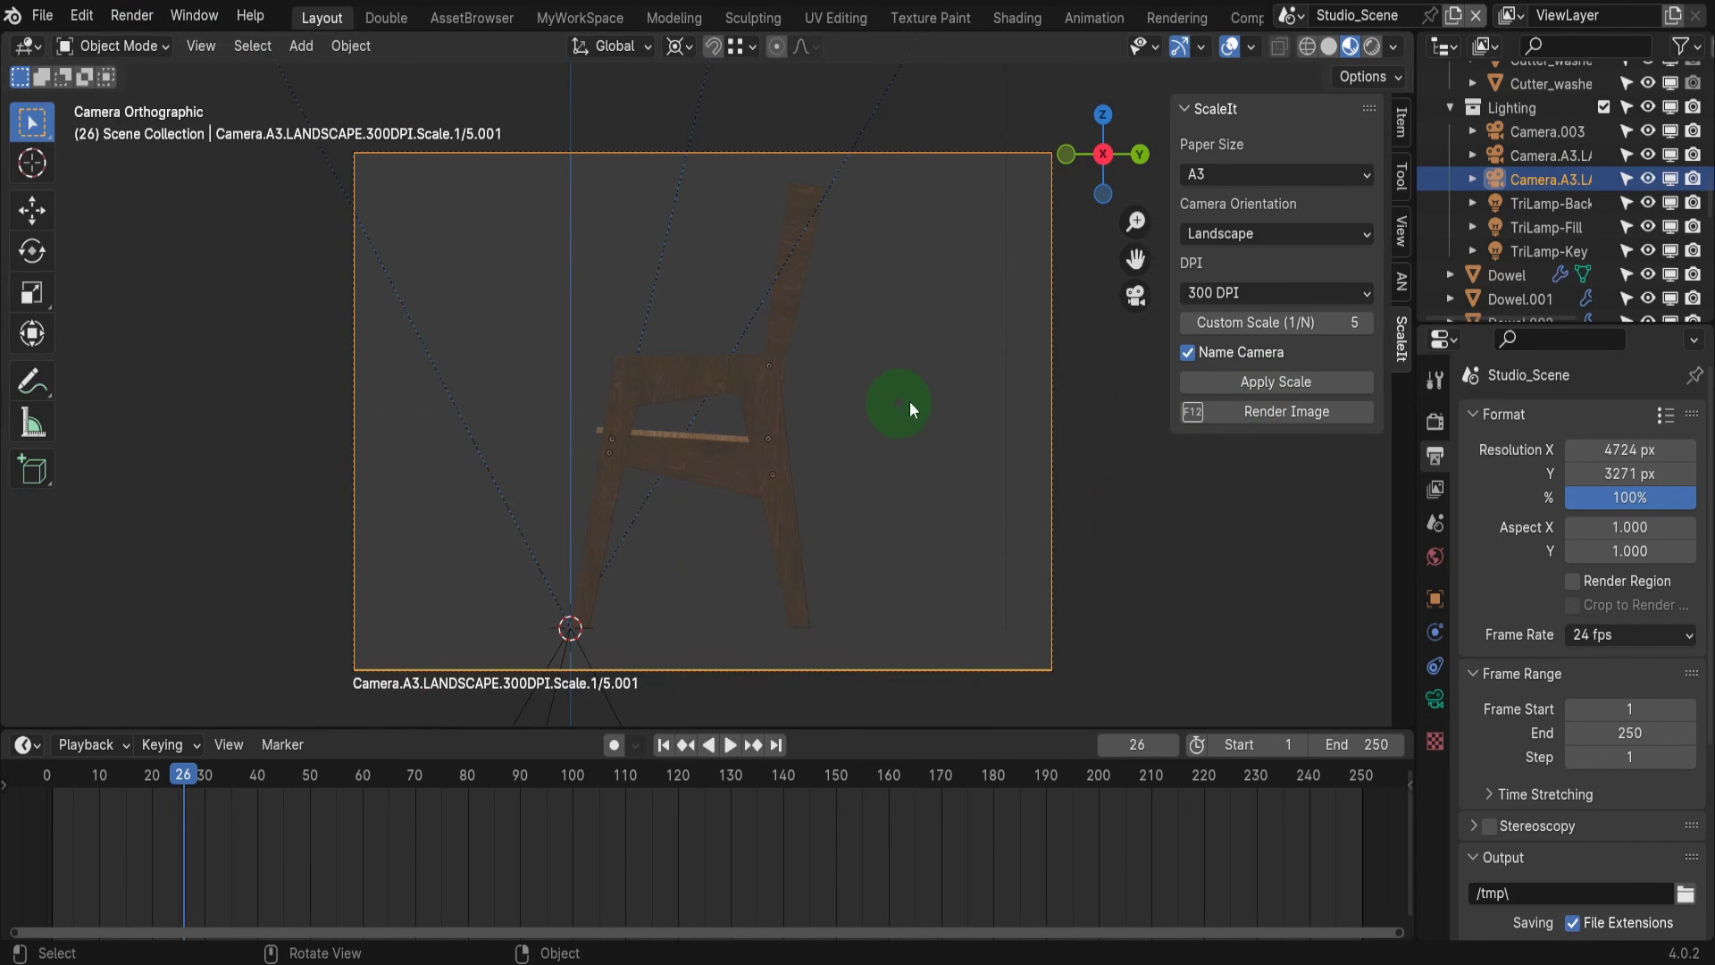
Render the chair's side view with ScaleIt and zoom out to see the 721 mm dimension.
{"action": "left_click", "coordinate": [1242, 411]}
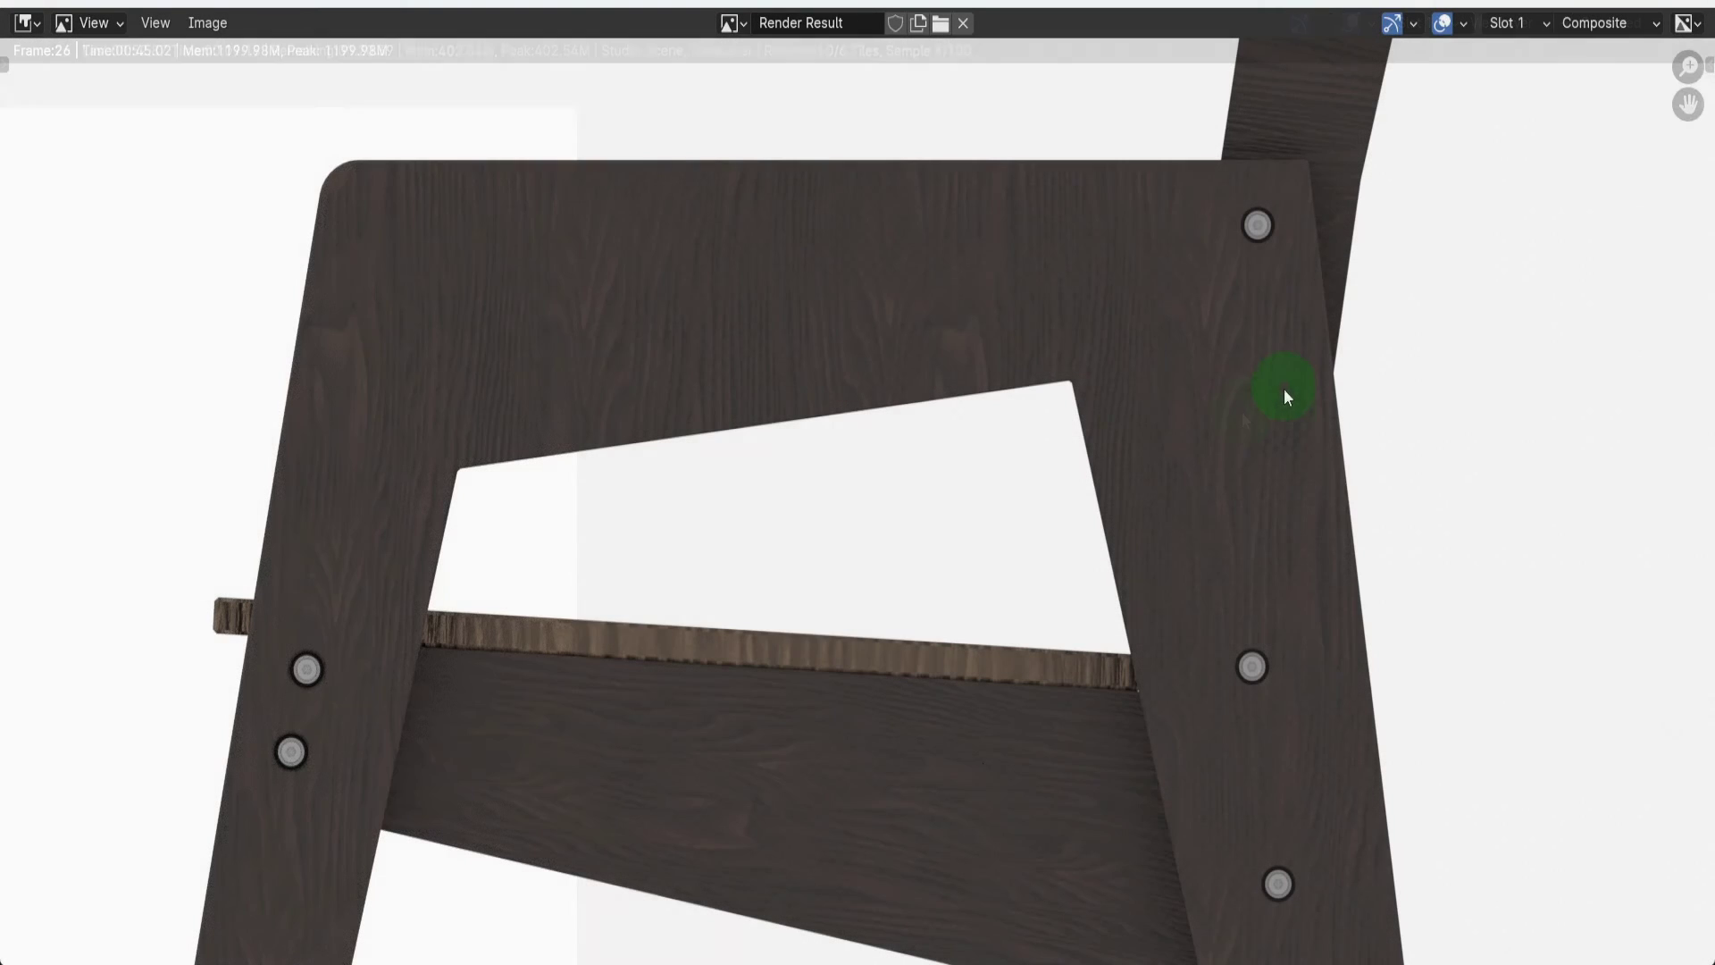
{"action": "scroll", "coordinate": [850, 497], "scroll_direction": "down", "scroll_amount": 6}
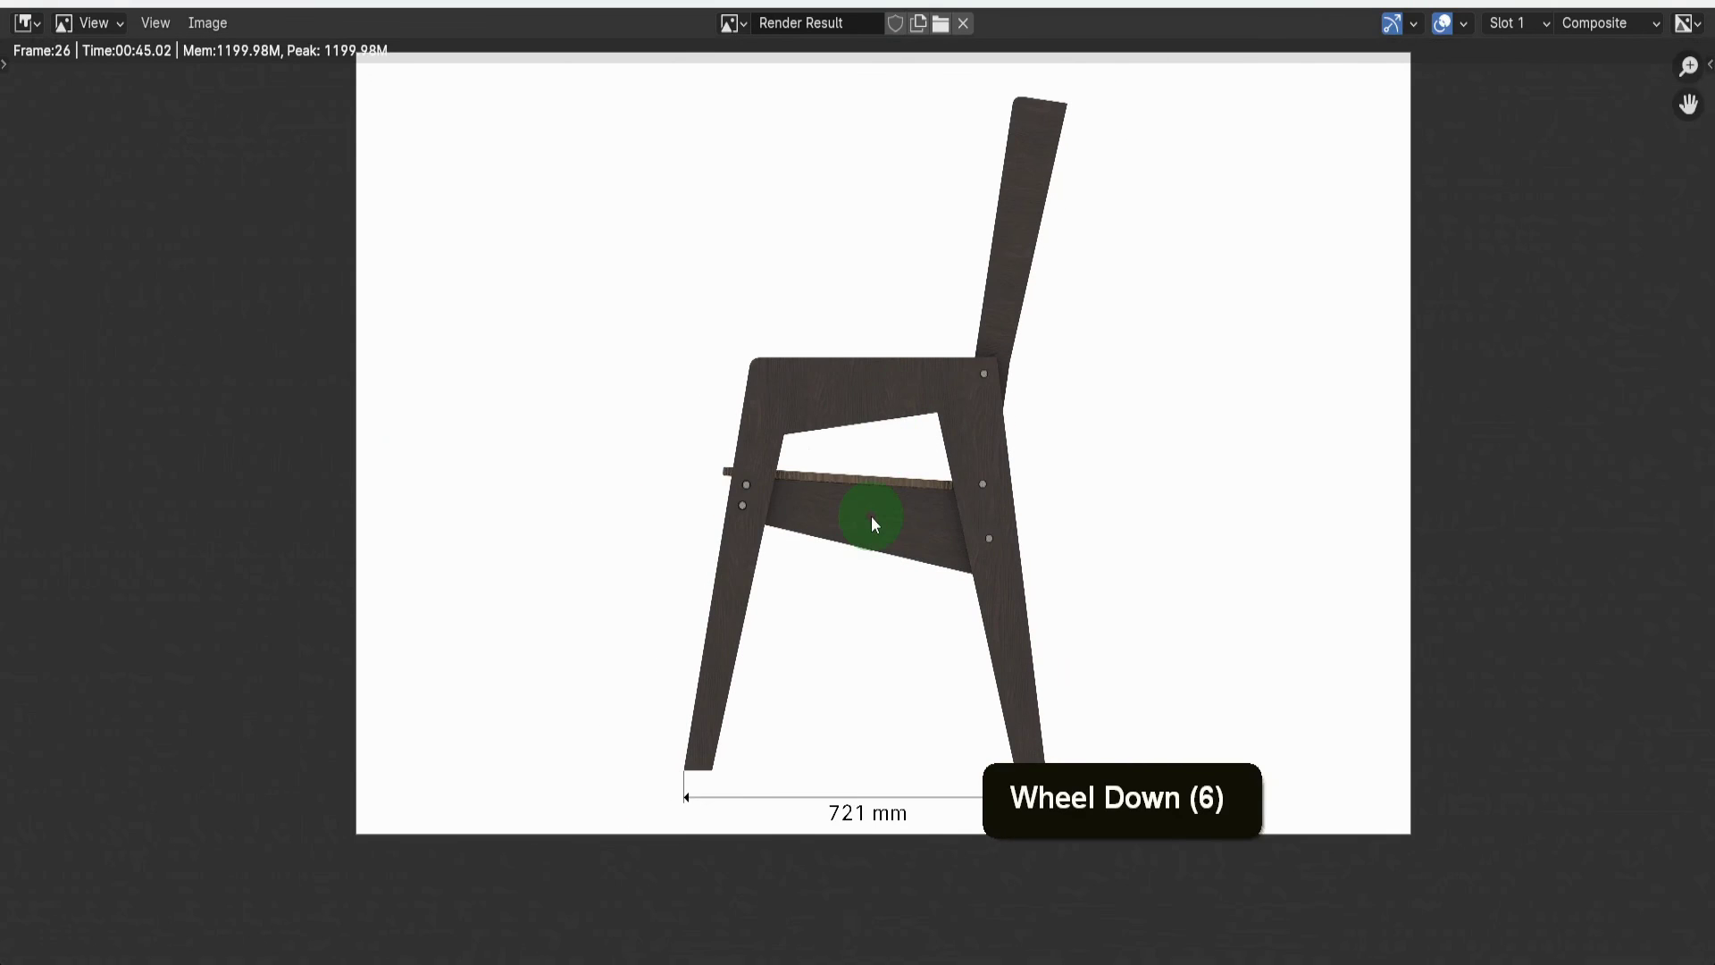
{"action": "scroll", "coordinate": [874, 523], "scroll_direction": "down", "scroll_amount": 1}
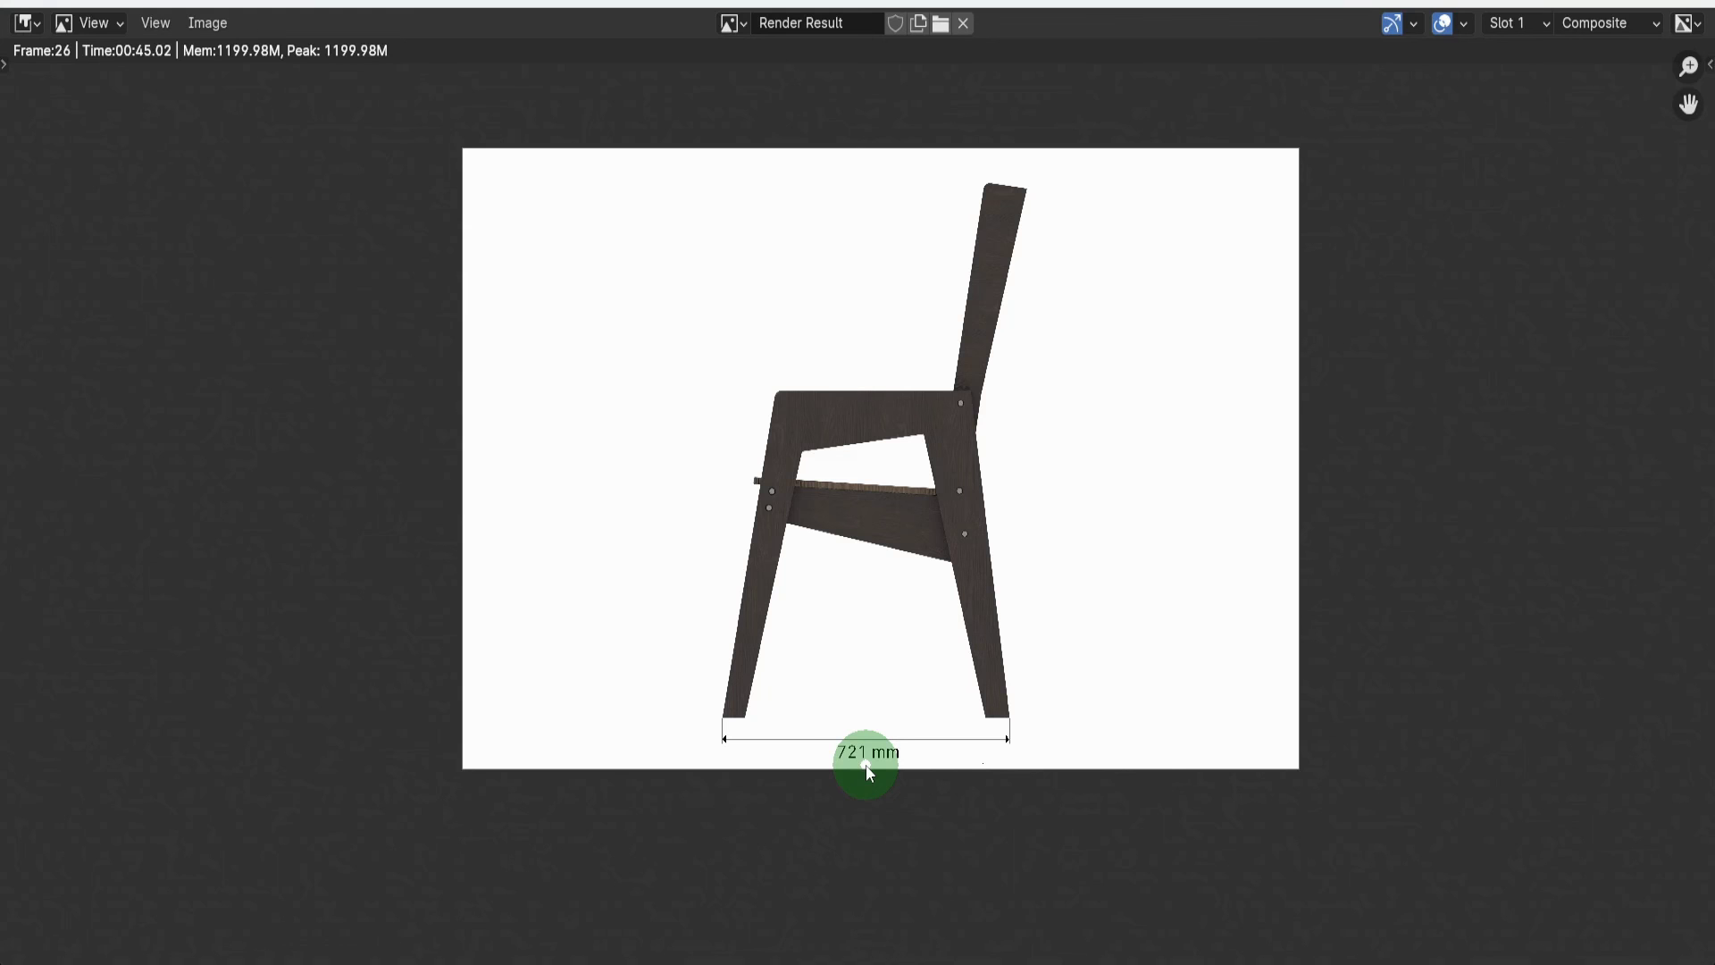
Save the render result through Image > Save As under the file name Chair_A3_1_5.png.
{"action": "left_click", "coordinate": [208, 22]}
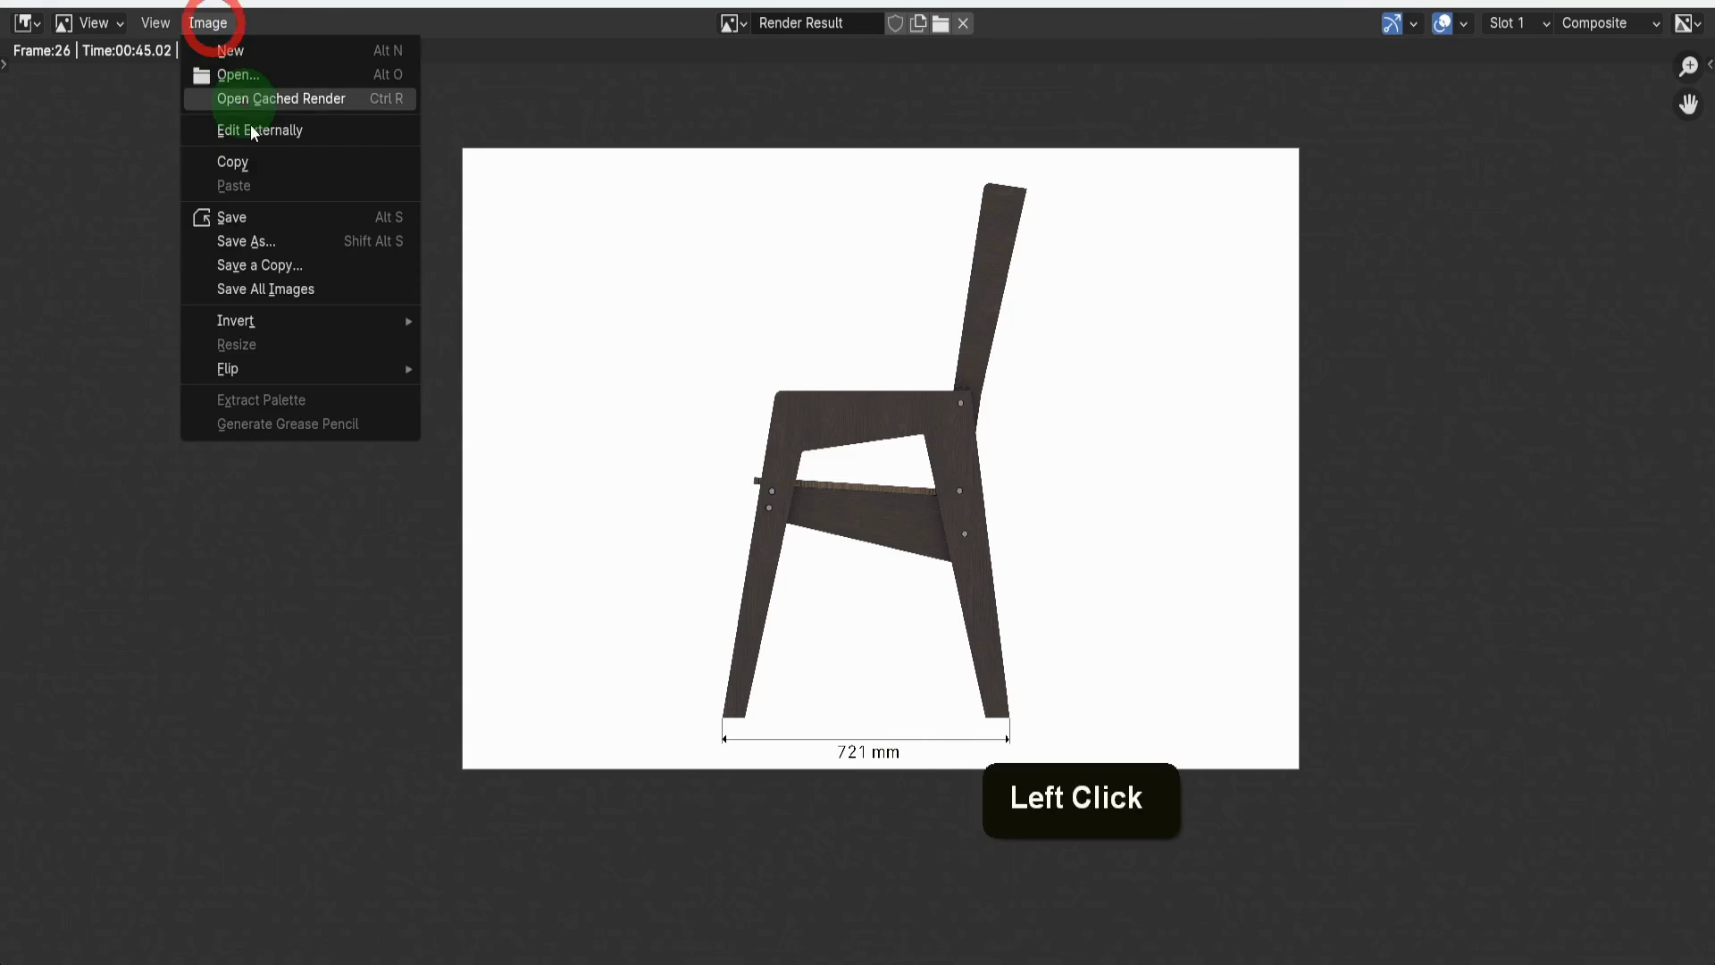
{"action": "left_click", "coordinate": [251, 219]}
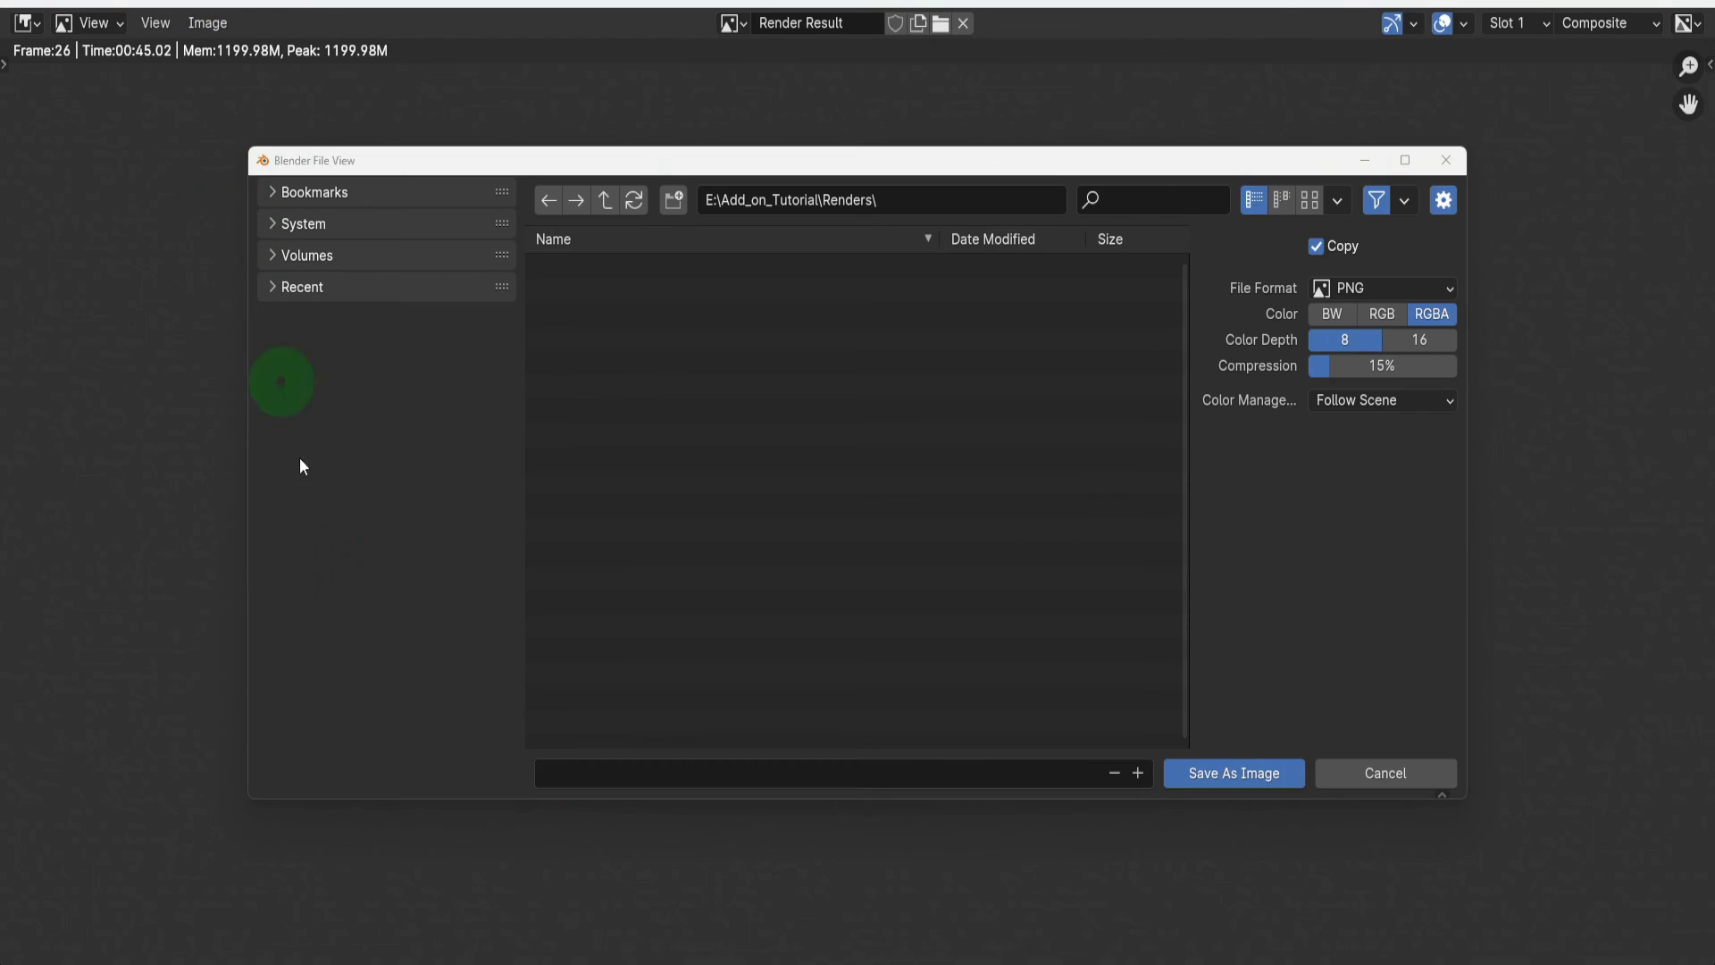
{"action": "left_click", "coordinate": [596, 772]}
{"action": "type", "text": "Chair_A3_1_5"}
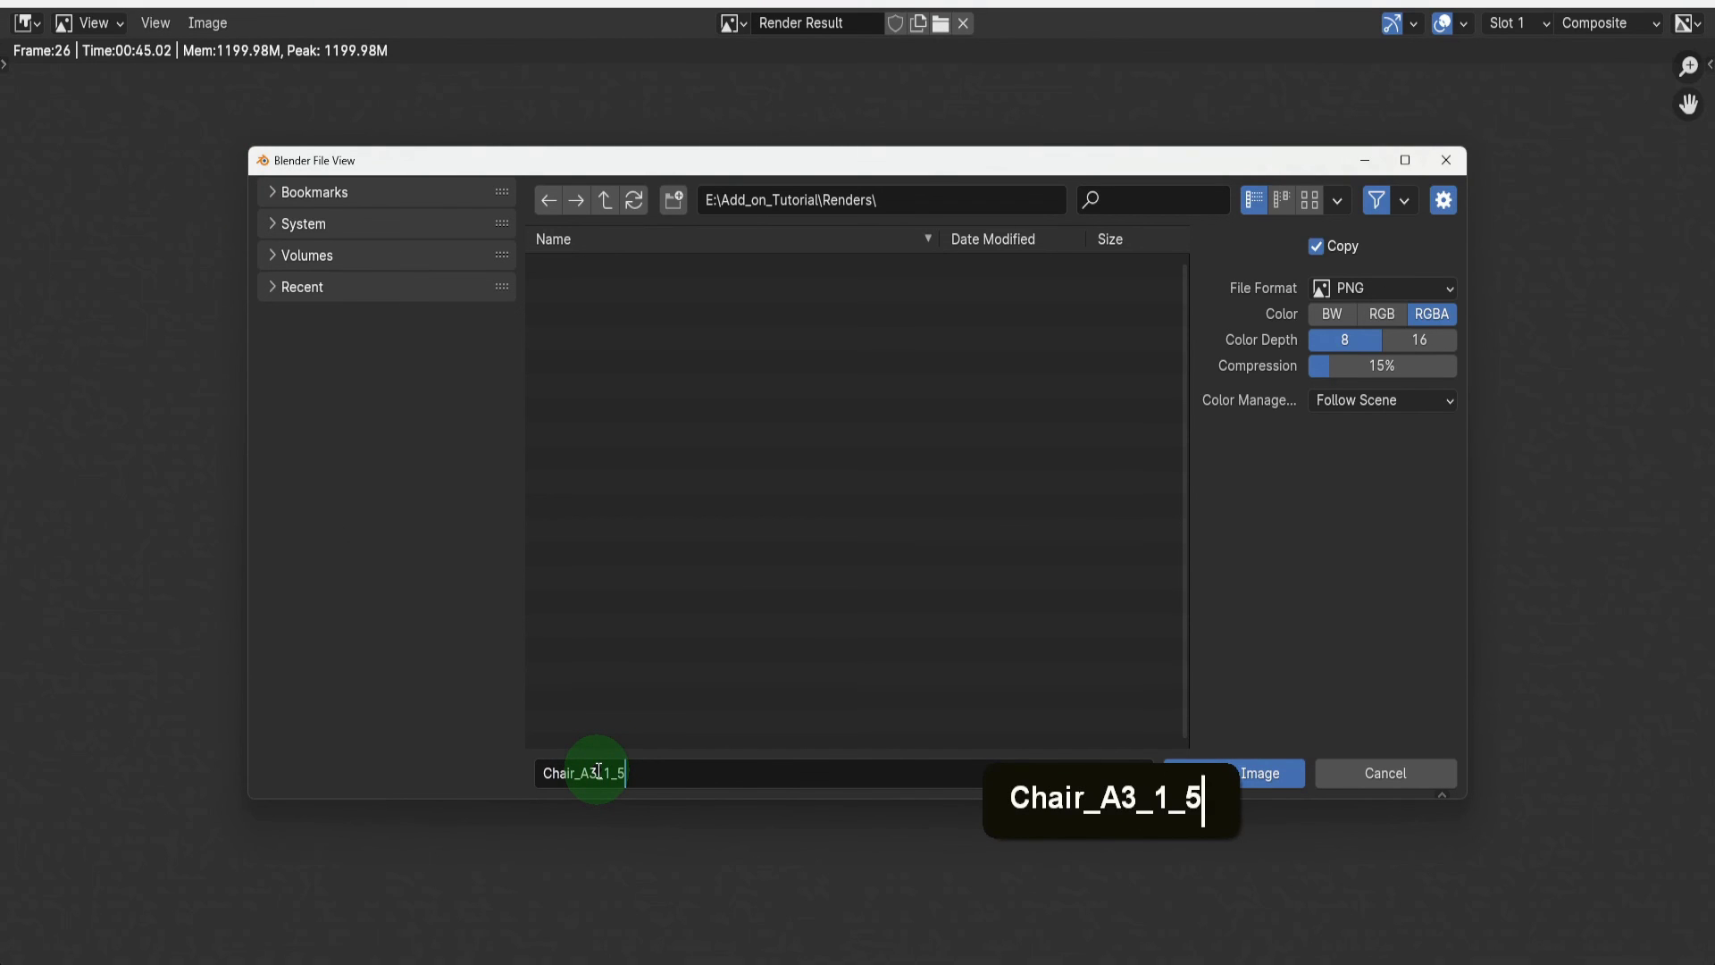
{"action": "key", "text": "Return"}
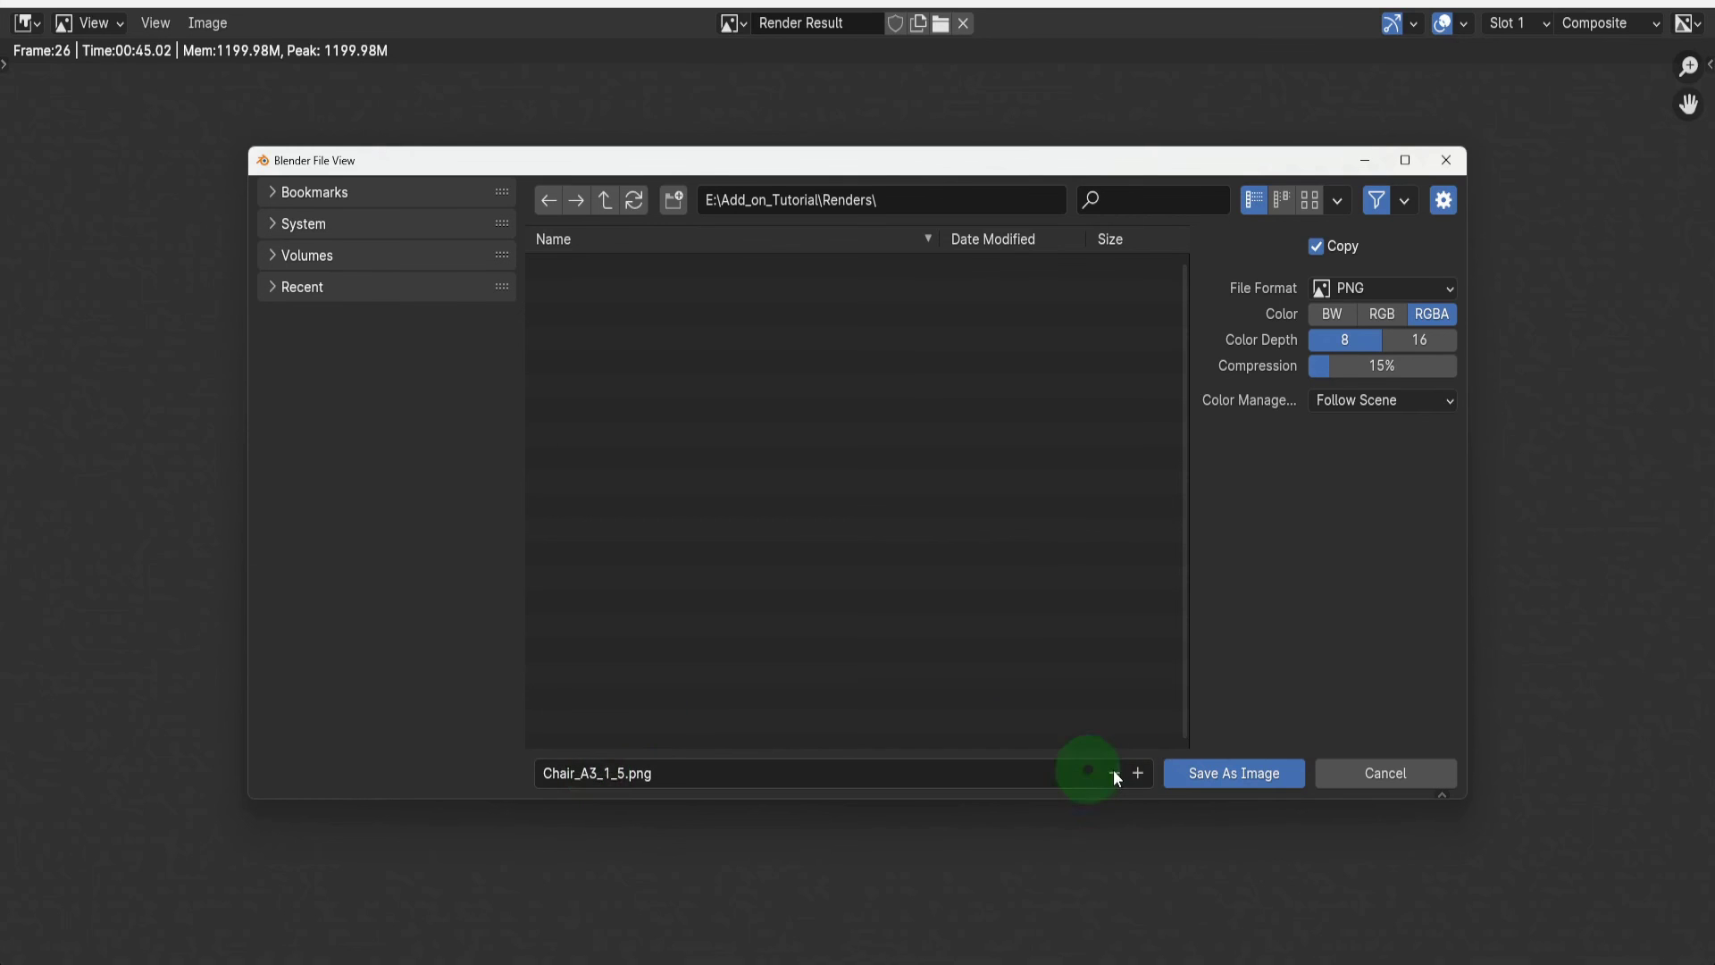
{"action": "left_click", "coordinate": [1203, 772]}
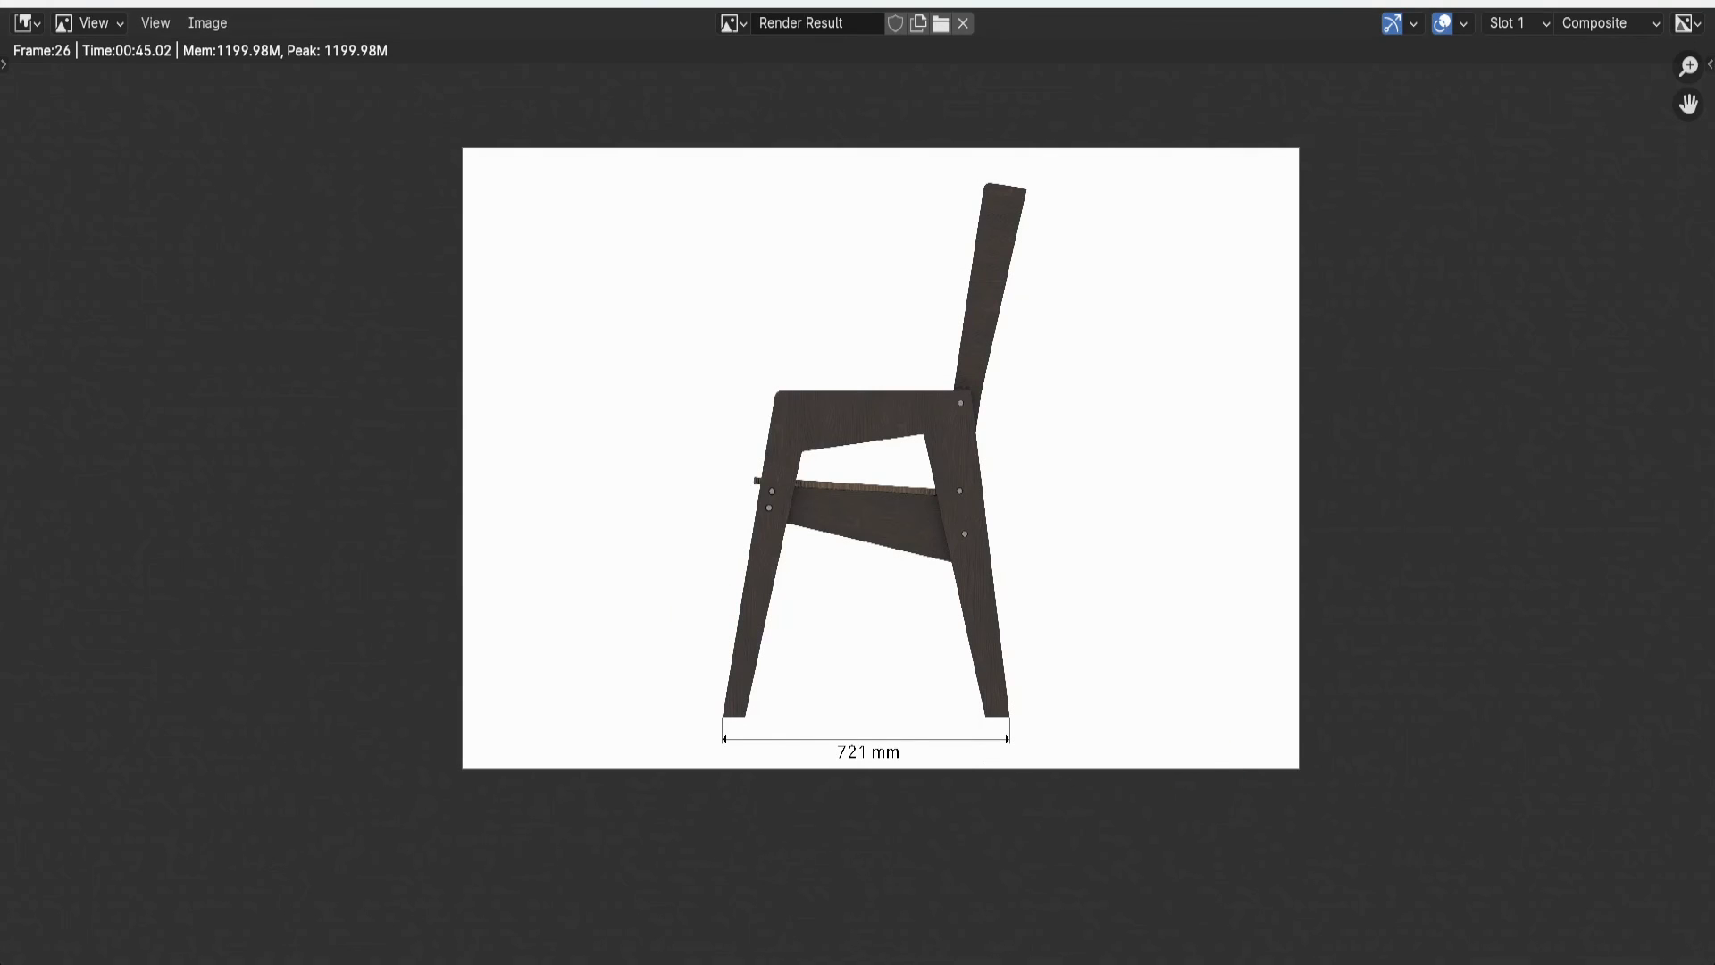
Open Chair_A3_1_5.png in Photos and print it on A3 paper in landscape orientation.
{"action": "double_click", "coordinate": [861, 436]}
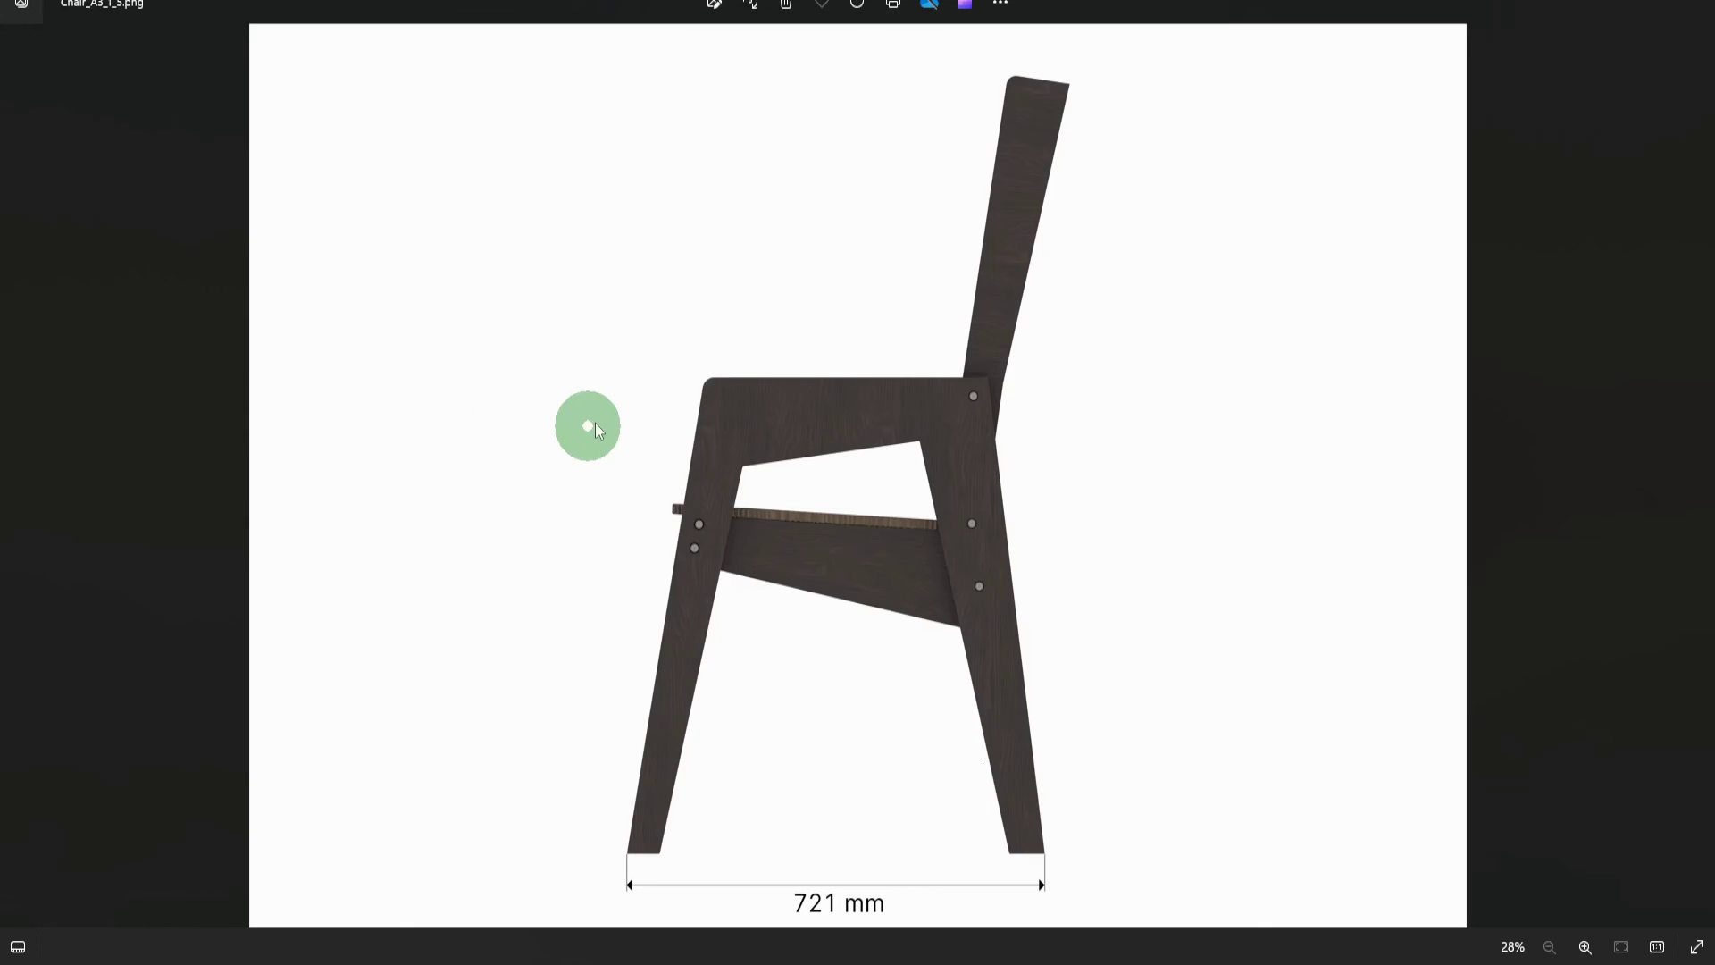
{"action": "key", "text": "ctrl+p"}
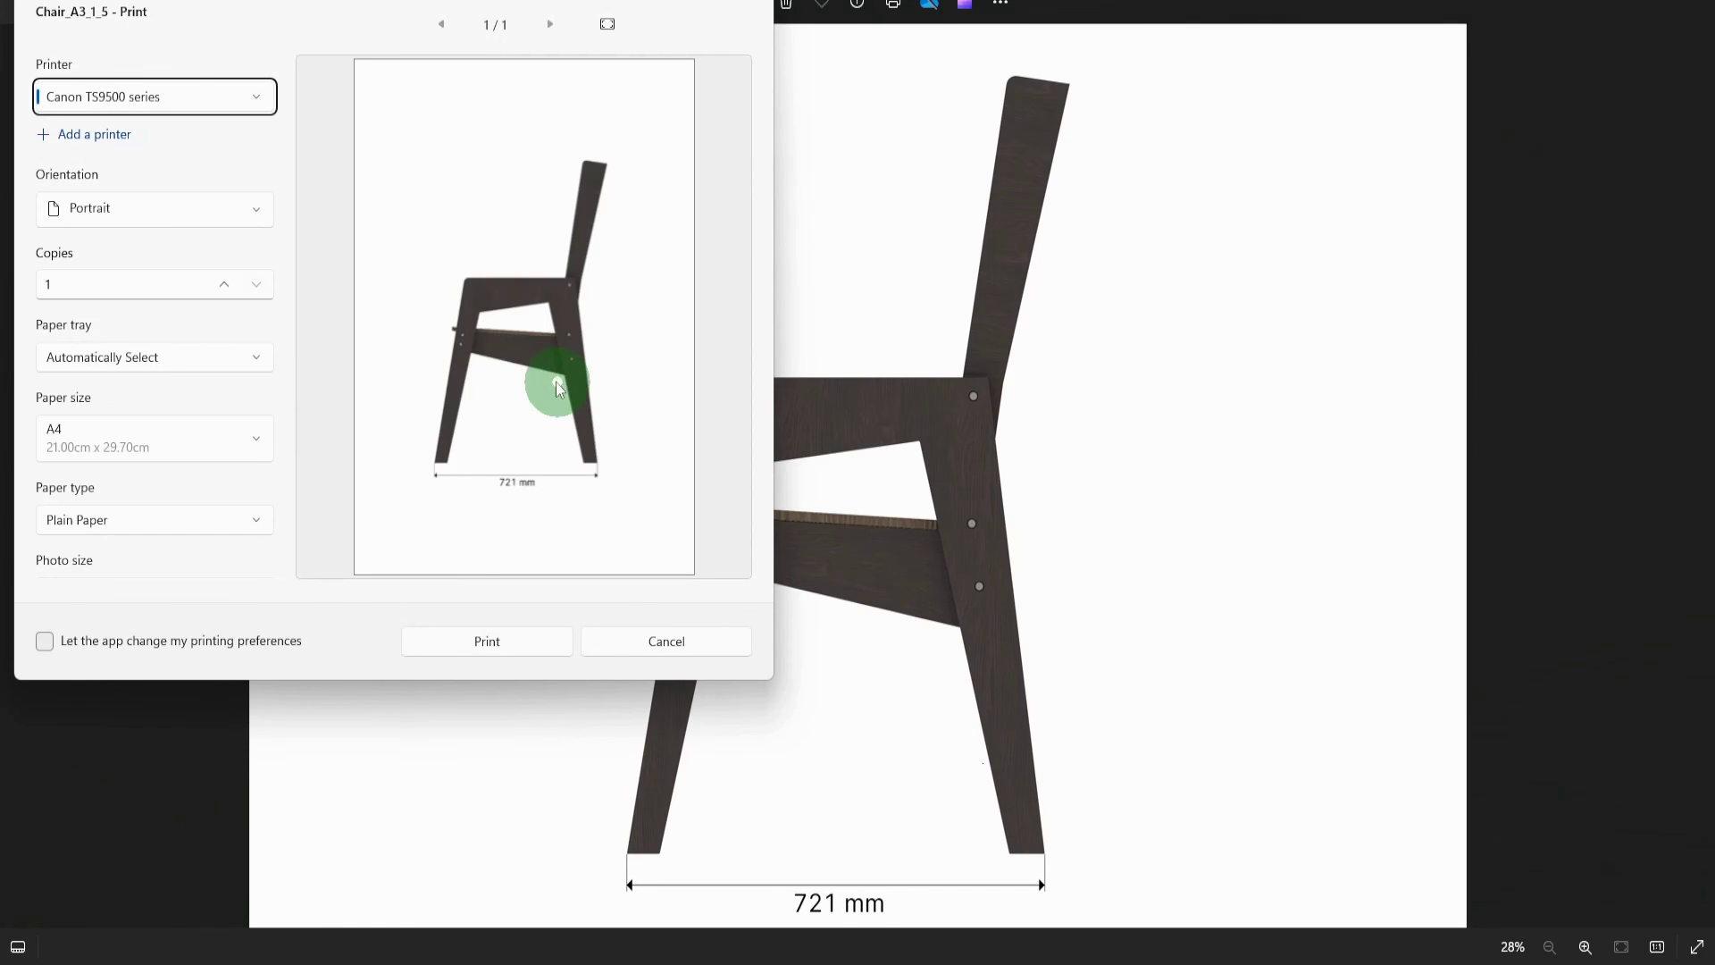
{"action": "left_click", "coordinate": [220, 431]}
{"action": "left_click", "coordinate": [199, 481]}
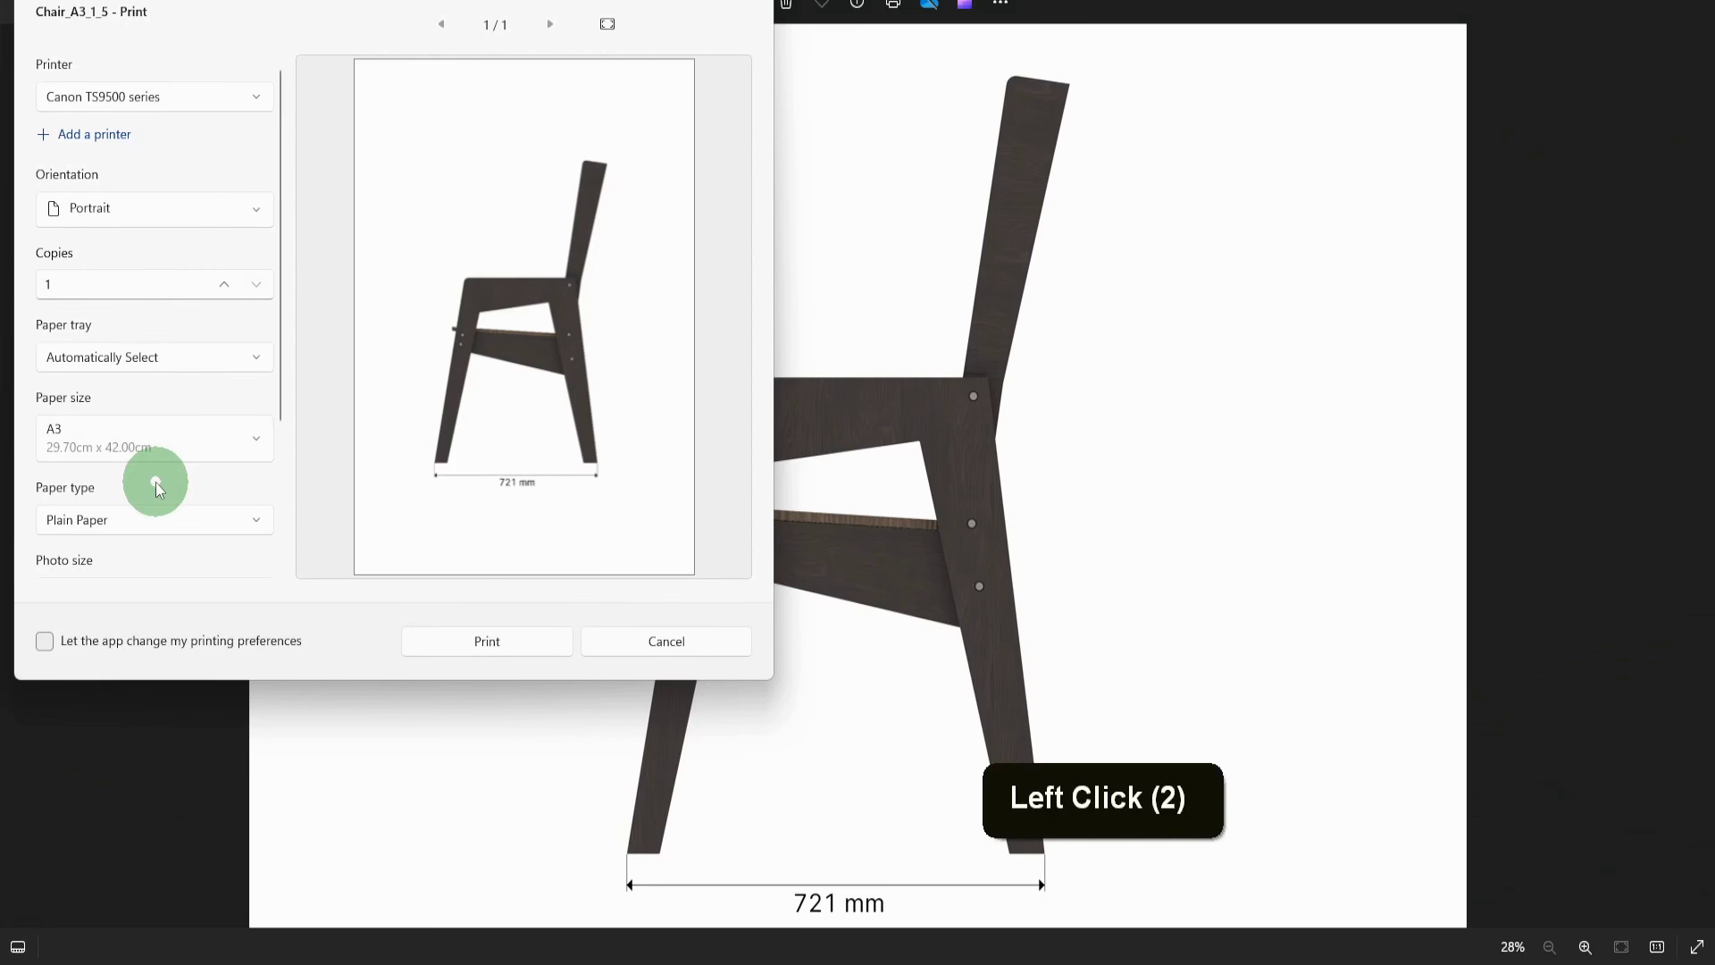
{"action": "left_click", "coordinate": [113, 209]}
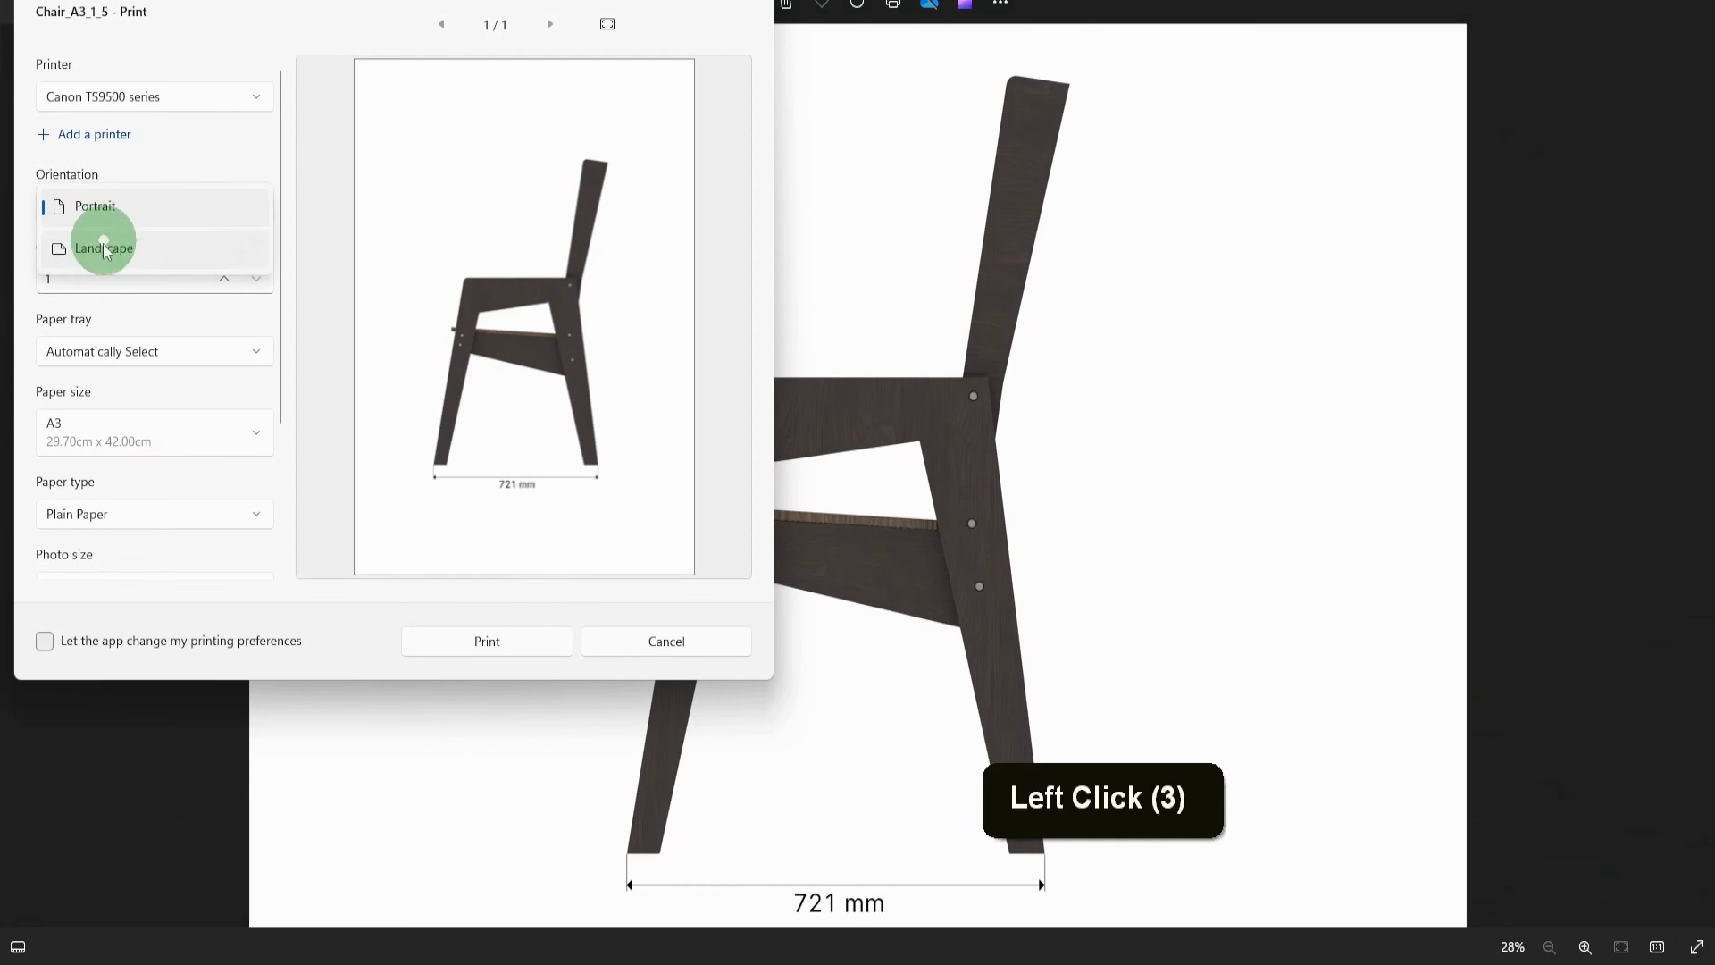
{"action": "left_click", "coordinate": [101, 250]}
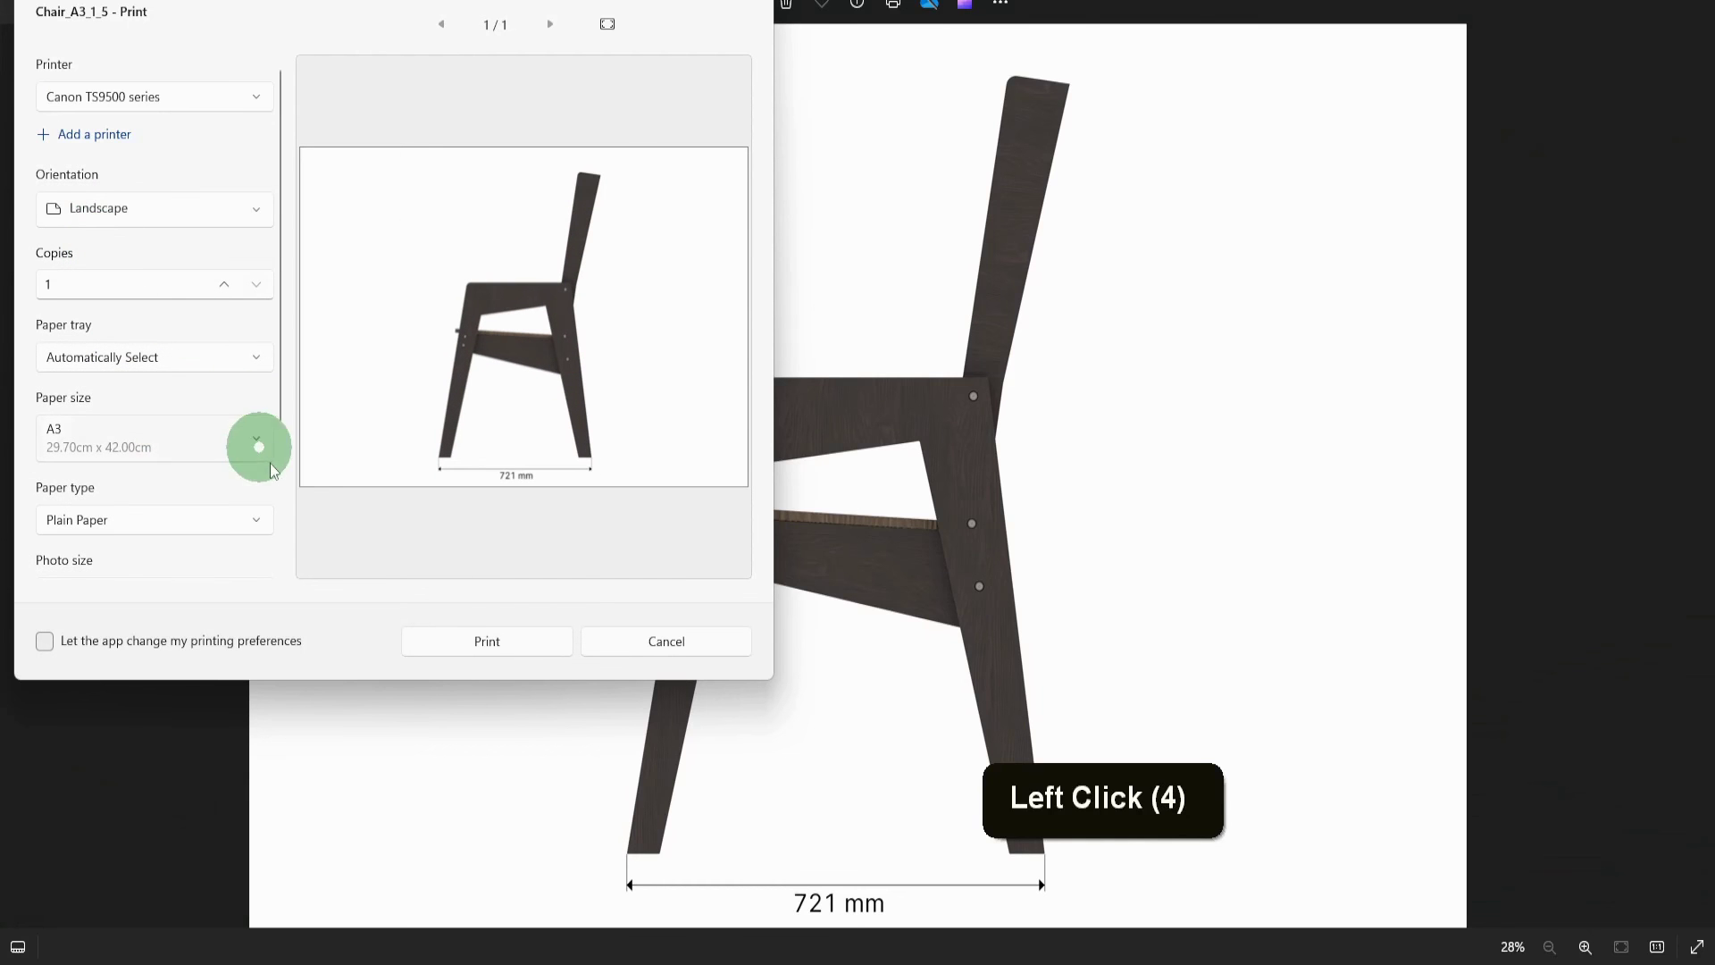
{"action": "left_click", "coordinate": [482, 643]}
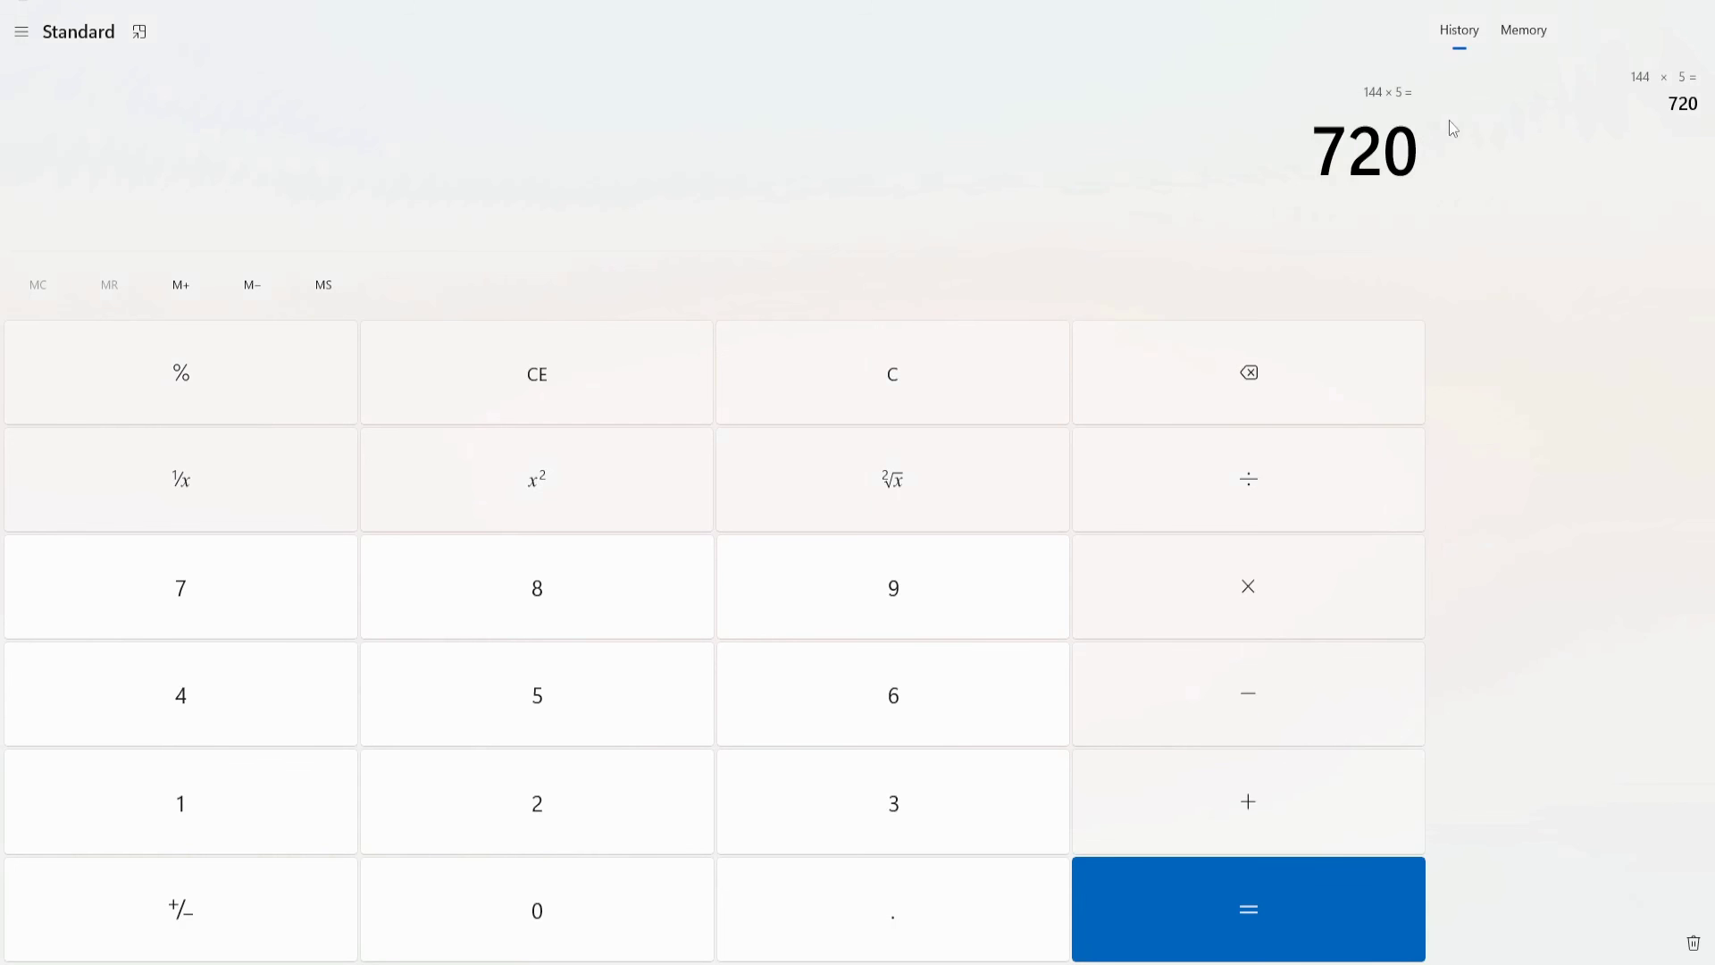
Back in Blender, apply ScaleIt with Ledger/Tabloid paper in Portrait for a 3063 × 4863 px frame.
{"action": "left_click", "coordinate": [1702, 4]}
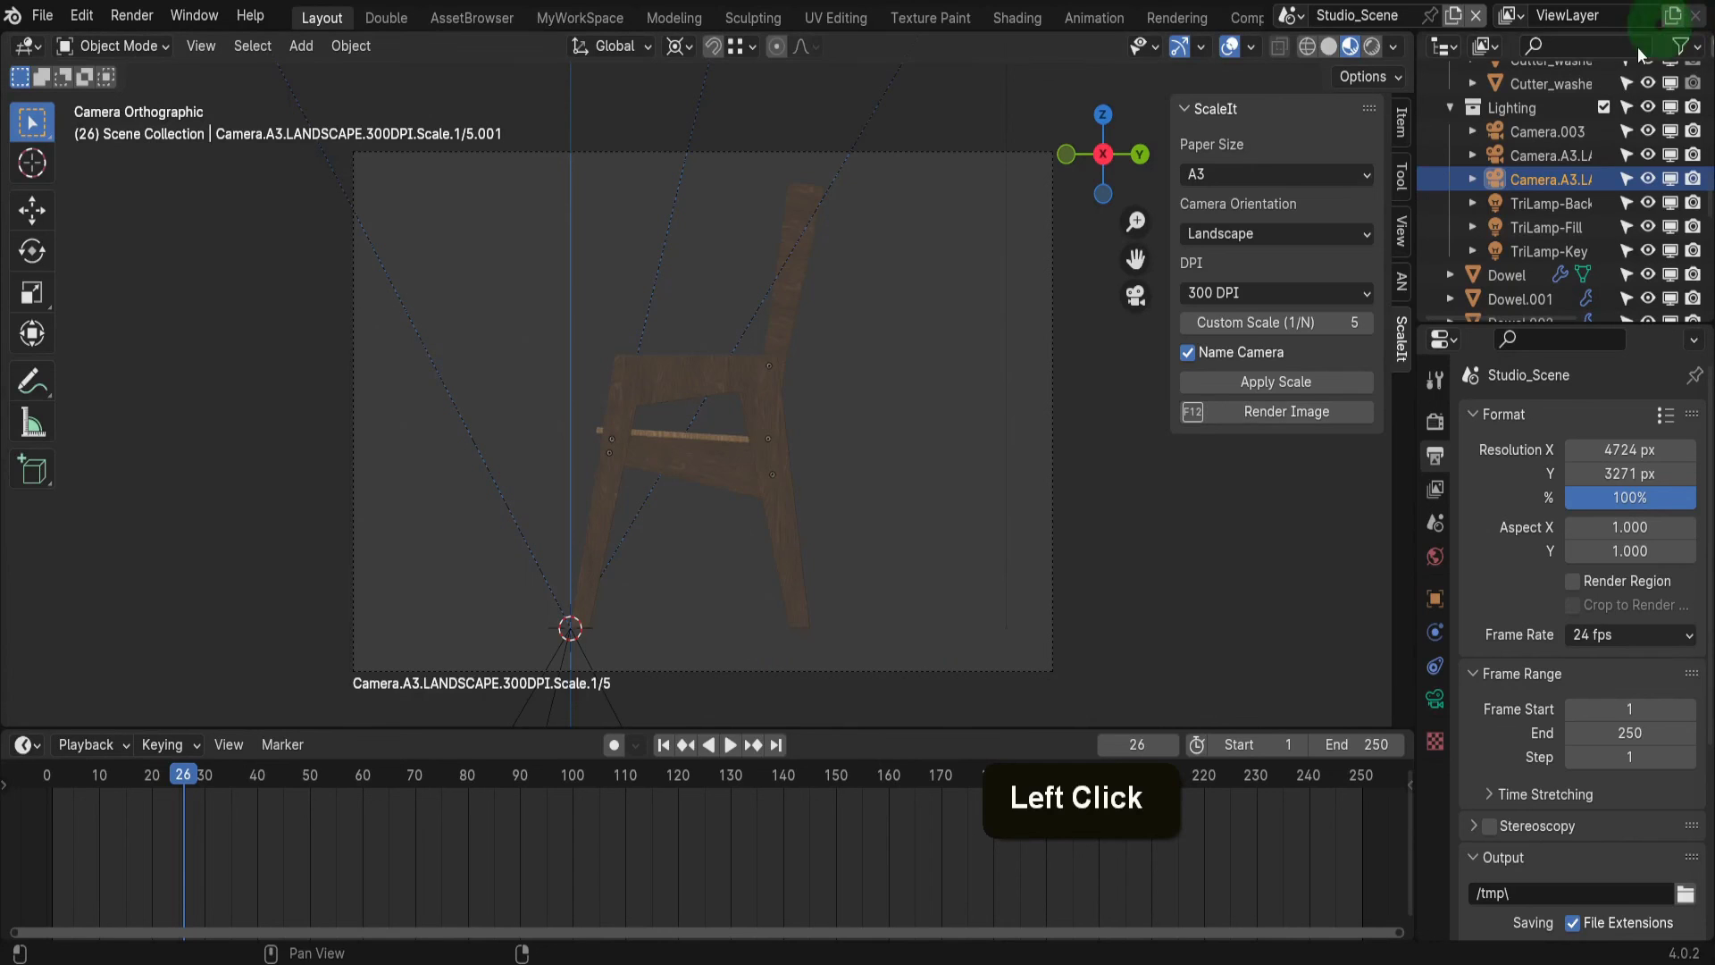
{"action": "left_click", "coordinate": [1353, 174]}
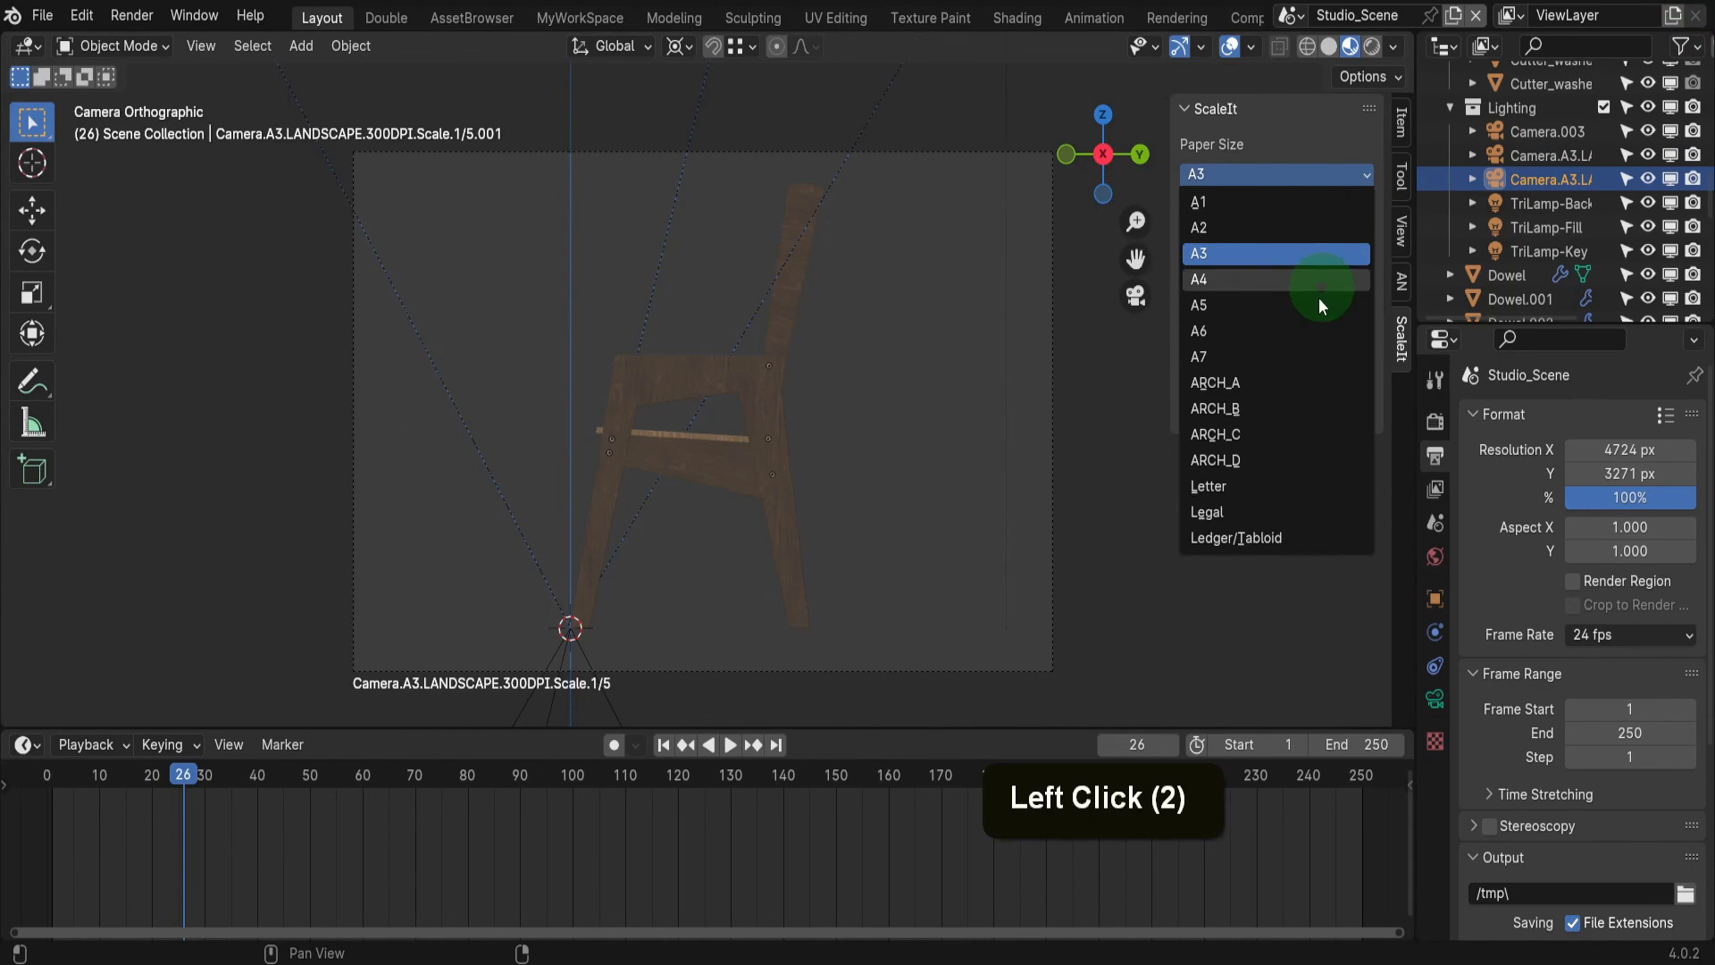
{"action": "left_click", "coordinate": [1248, 536]}
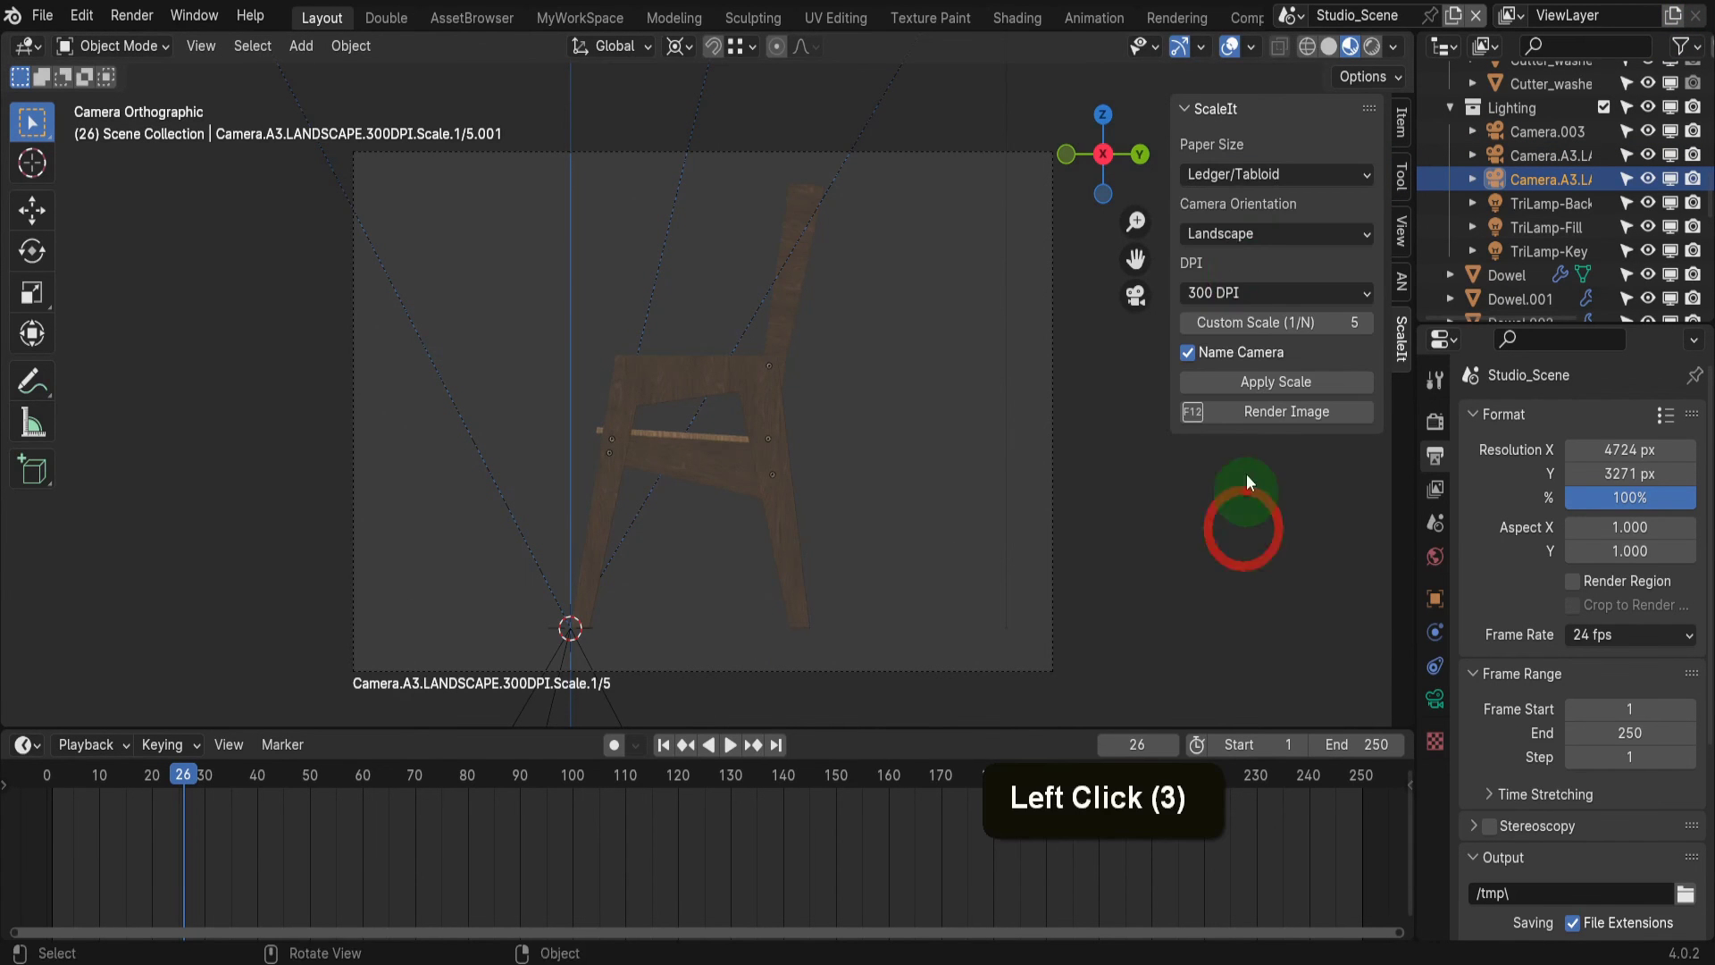
{"action": "left_click", "coordinate": [1240, 232]}
{"action": "left_click", "coordinate": [1234, 279]}
{"action": "left_click", "coordinate": [1246, 374]}
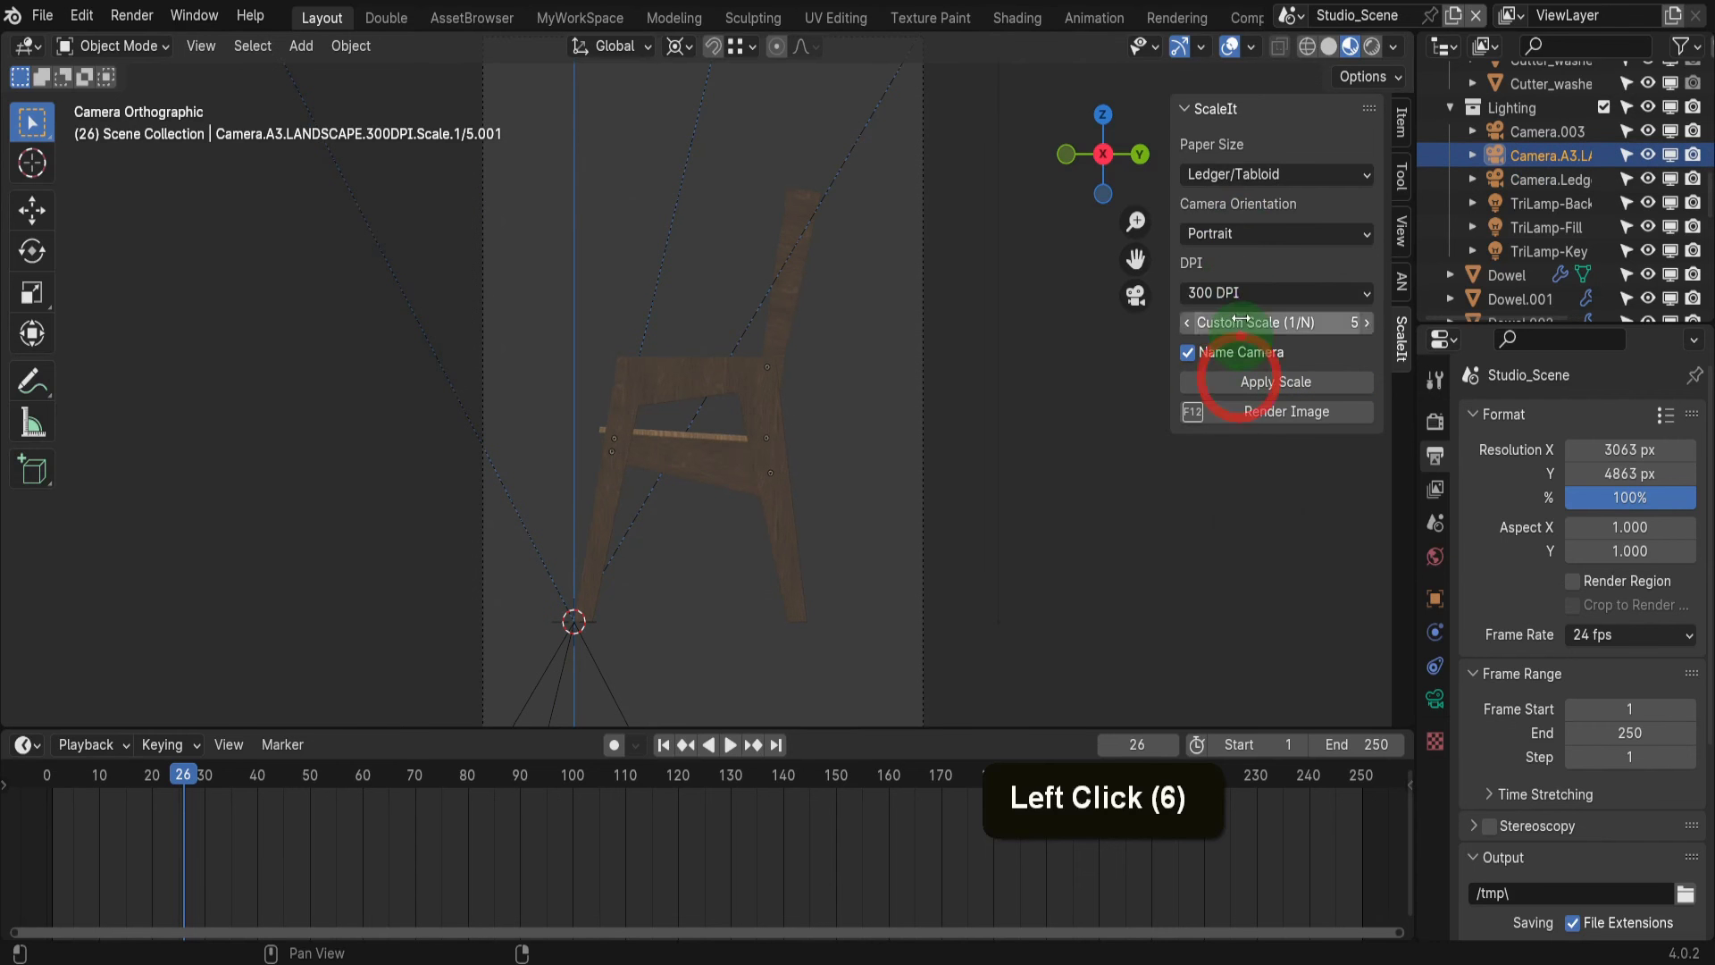